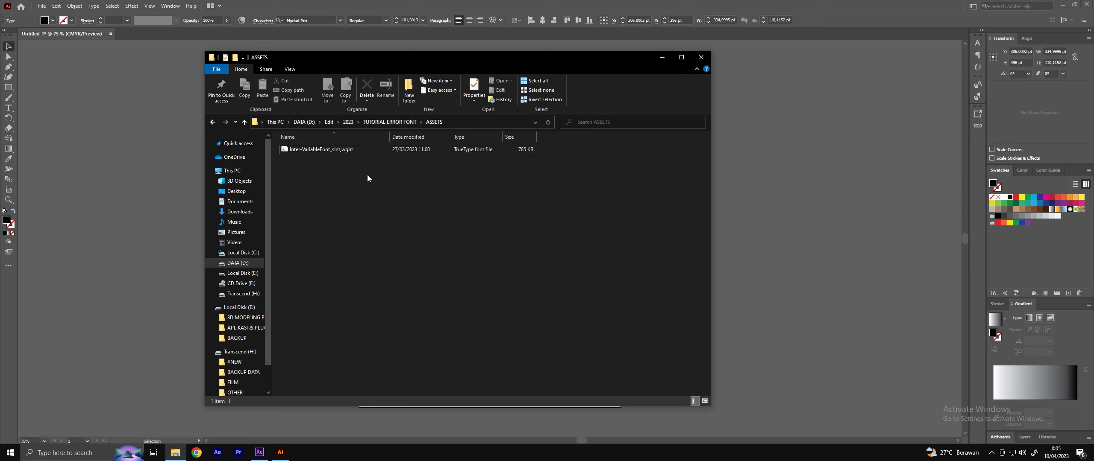
- Install the Inter-VariableFont_slnt,wght.ttf font from the ASSETS folder, then return to After Effects
left_click(316, 150)
right_click(322, 152)
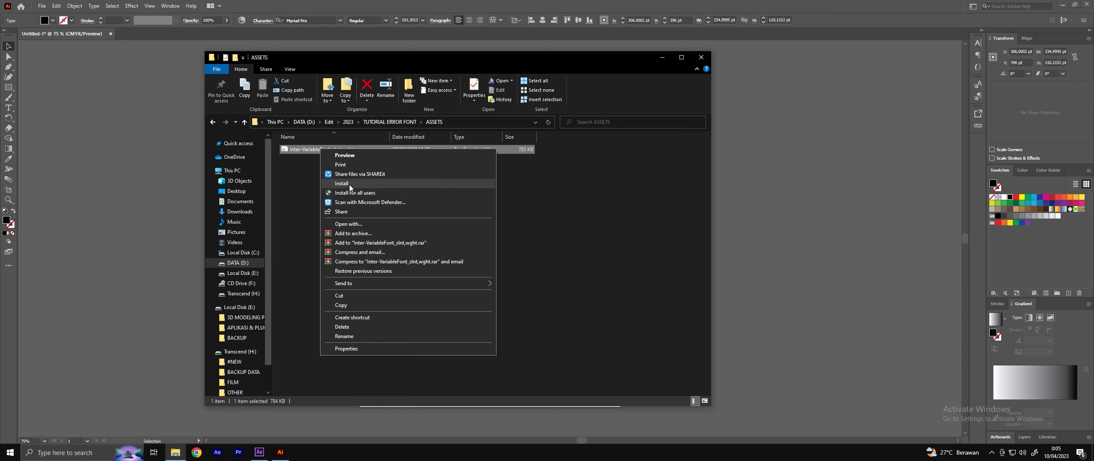
left_click(296, 166)
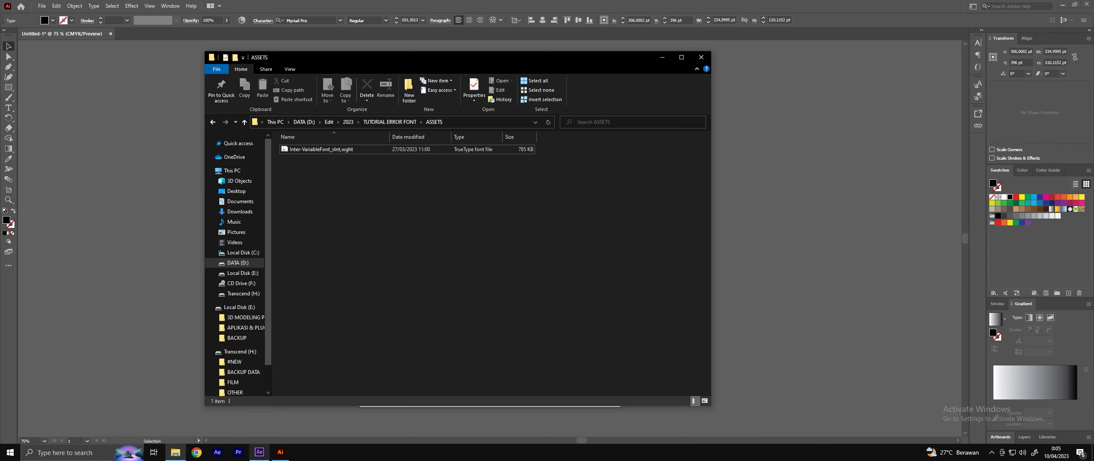
left_click(260, 455)
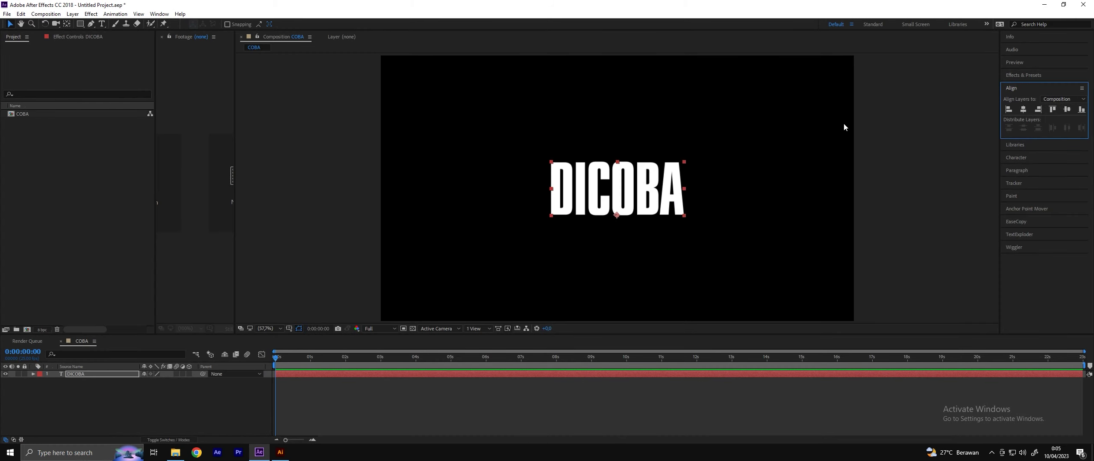
- Change the DICOBA text's font from Press Gothic to Inter
left_click(1018, 158)
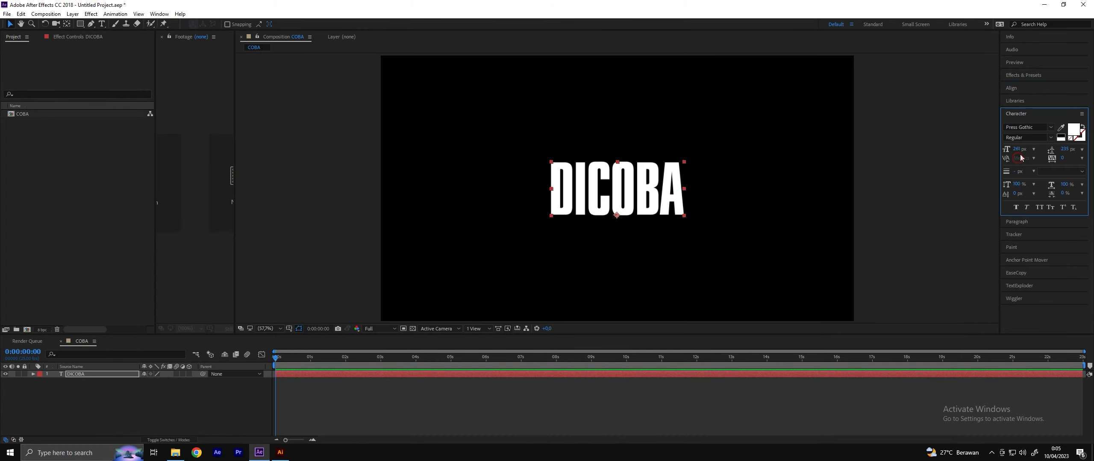
left_click(1020, 127)
type("inte")
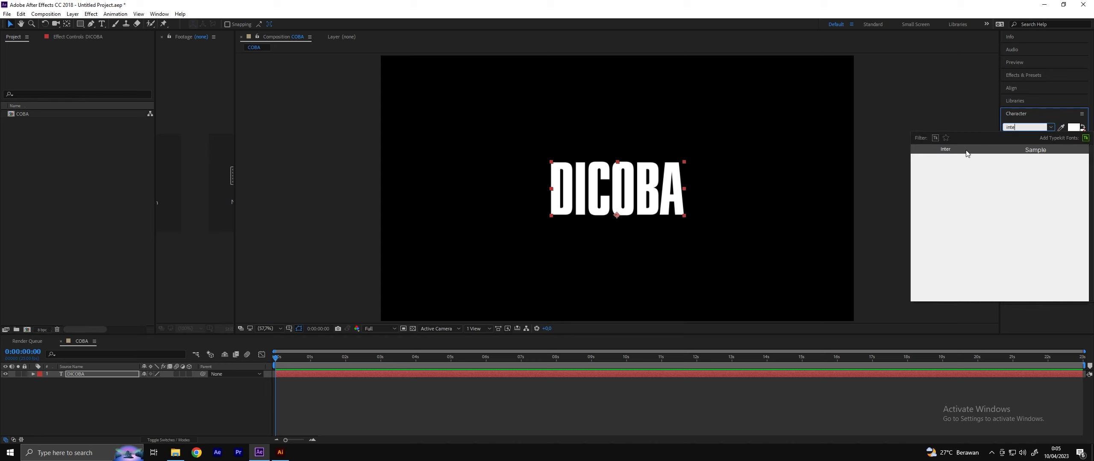
left_click(955, 150)
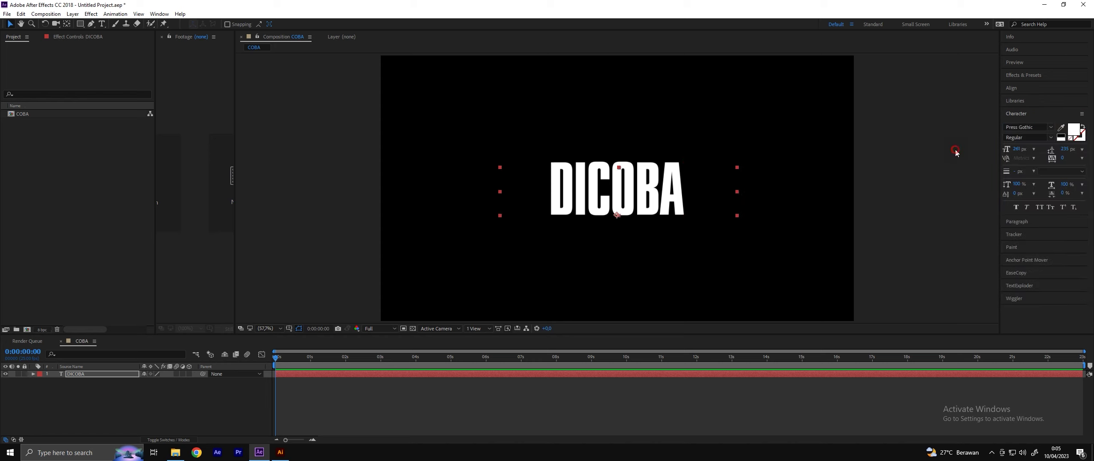
- Confirm Inter offers only the Regular style, then reselect the font file in Explorer
left_click(1050, 138)
left_click(1051, 138)
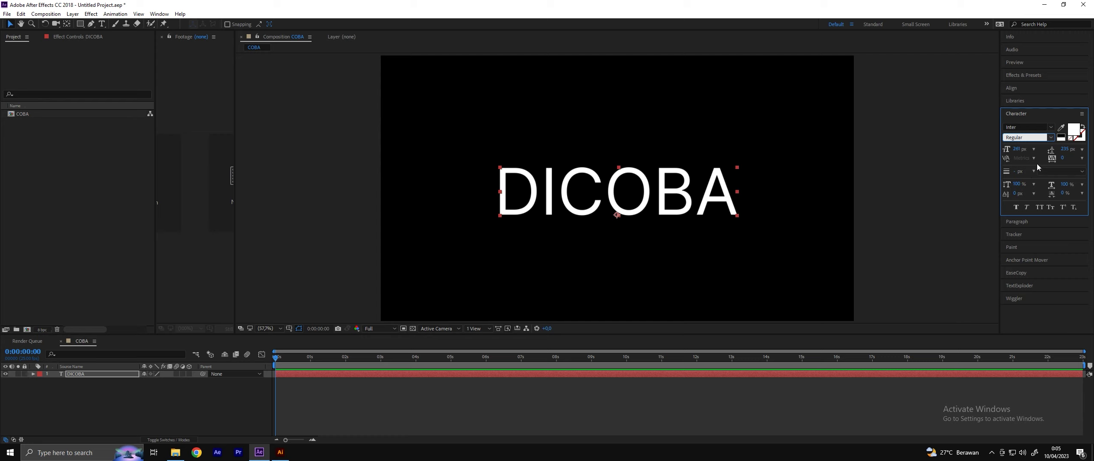
left_click(1050, 137)
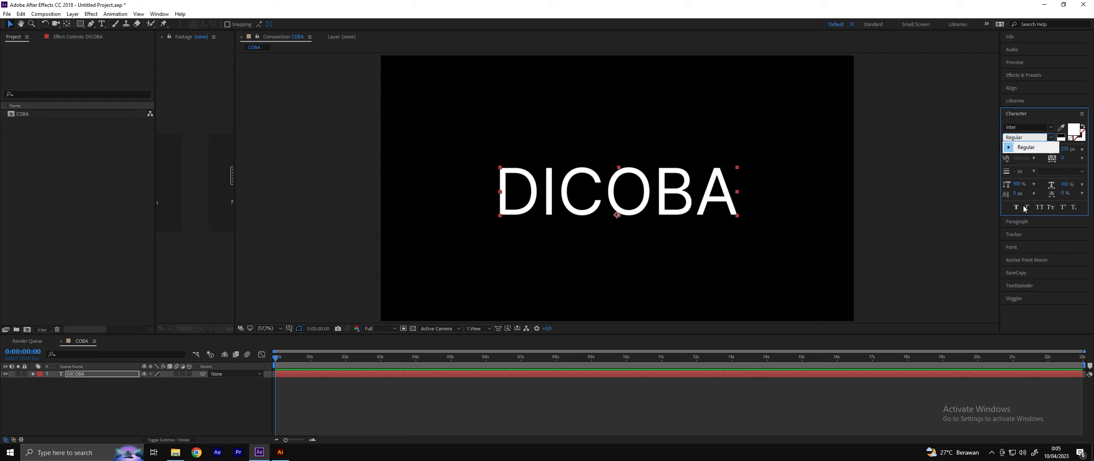
left_click(1051, 137)
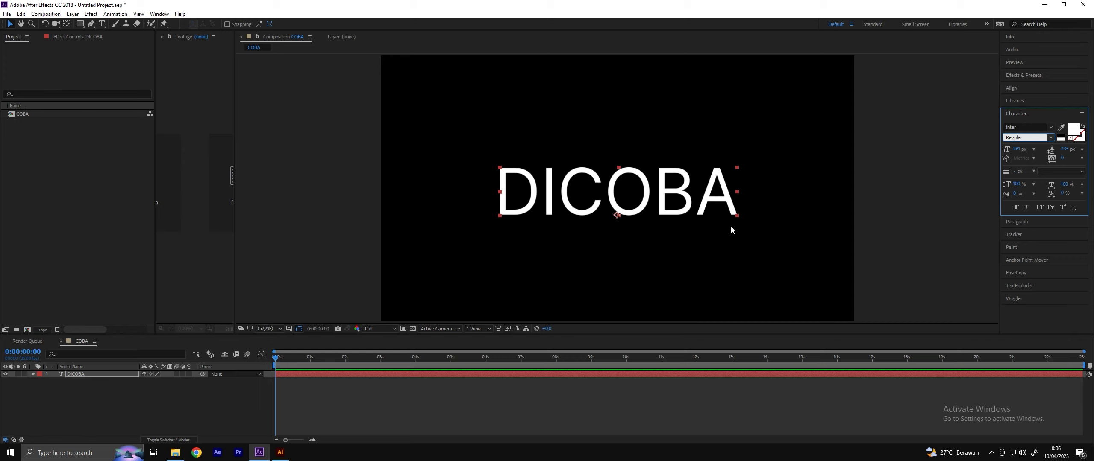
left_click(175, 452)
left_click(329, 150)
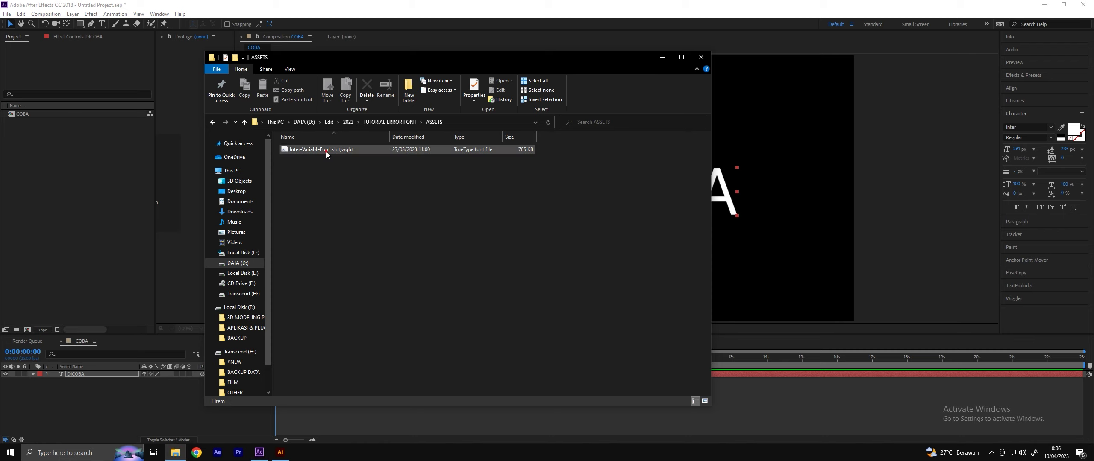
- Set DICOBA to Inter Black in Illustrator and centre it horizontally at X 306 pt
left_click(280, 453)
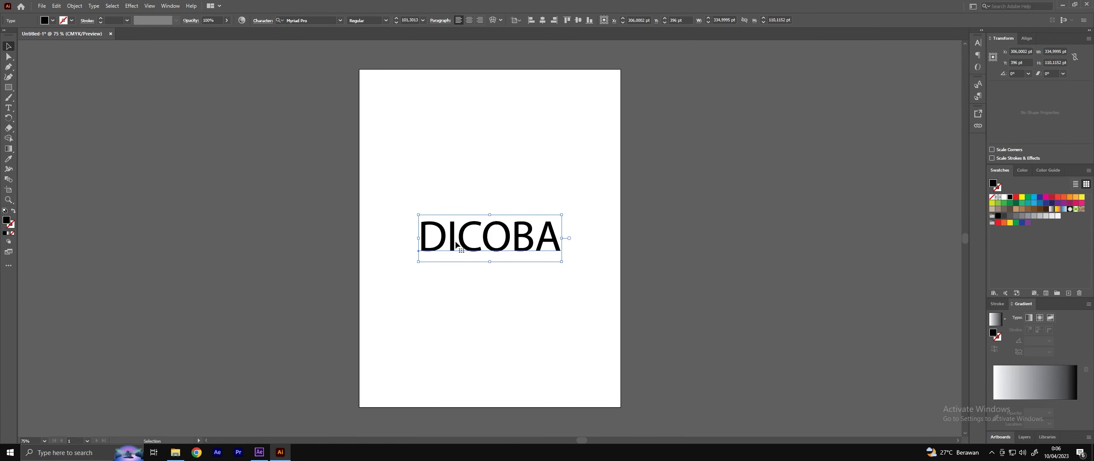
left_click(316, 20)
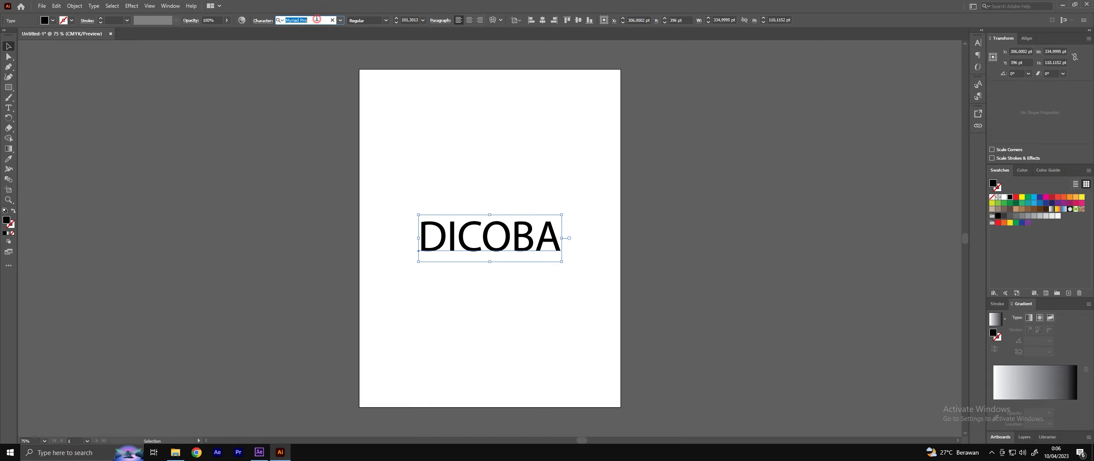
type("inte")
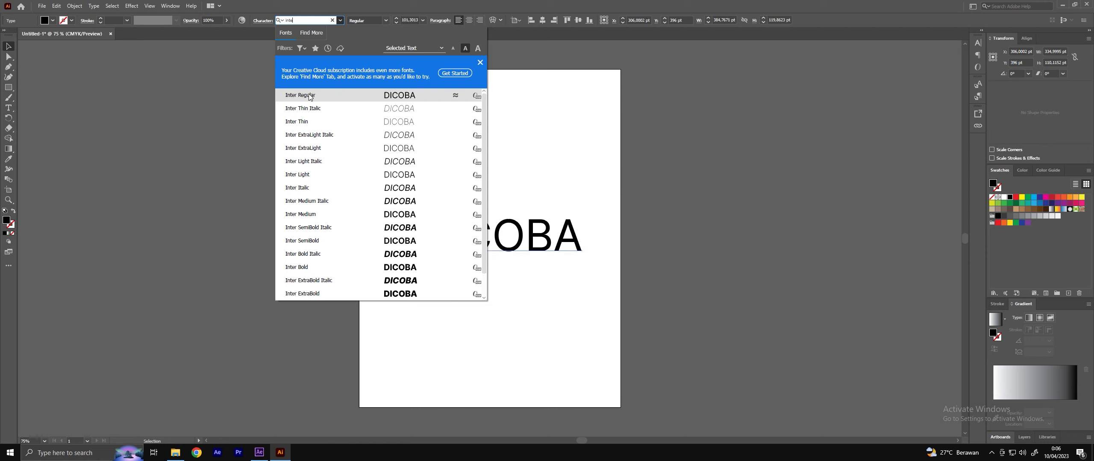
key("Return")
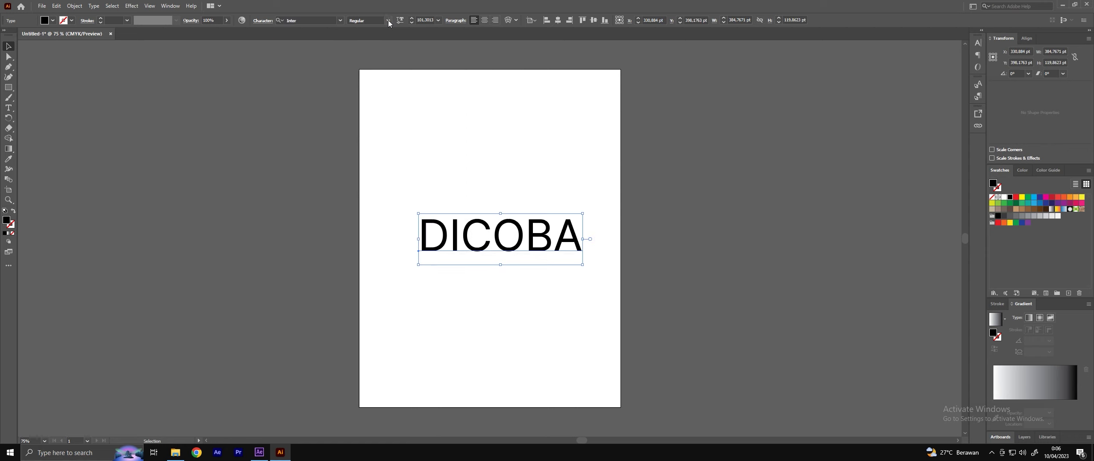
left_click(388, 20)
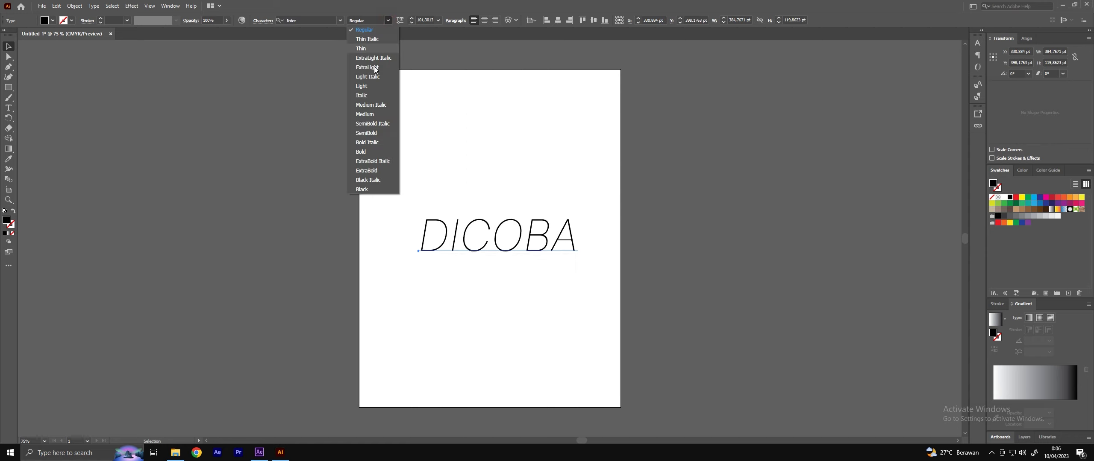
left_click(367, 191)
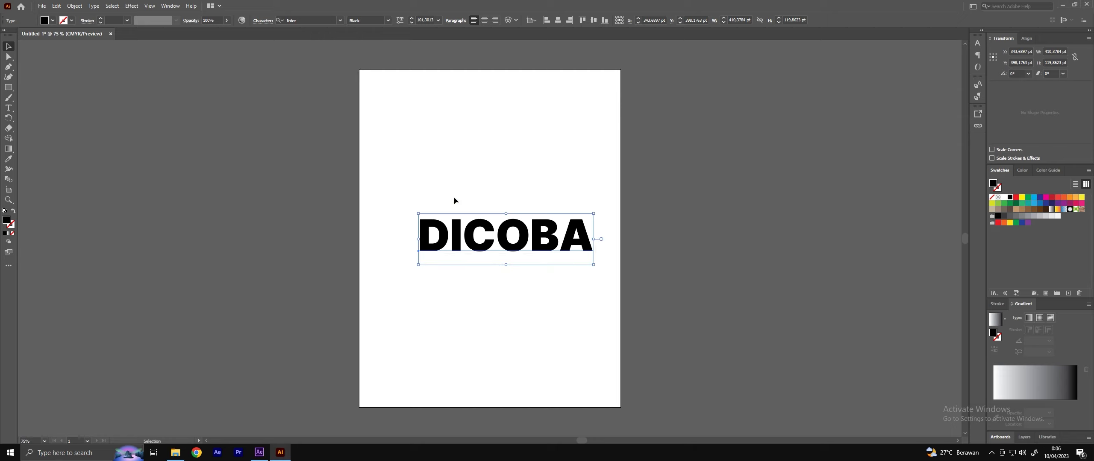
left_click_drag(472, 235, 458, 236)
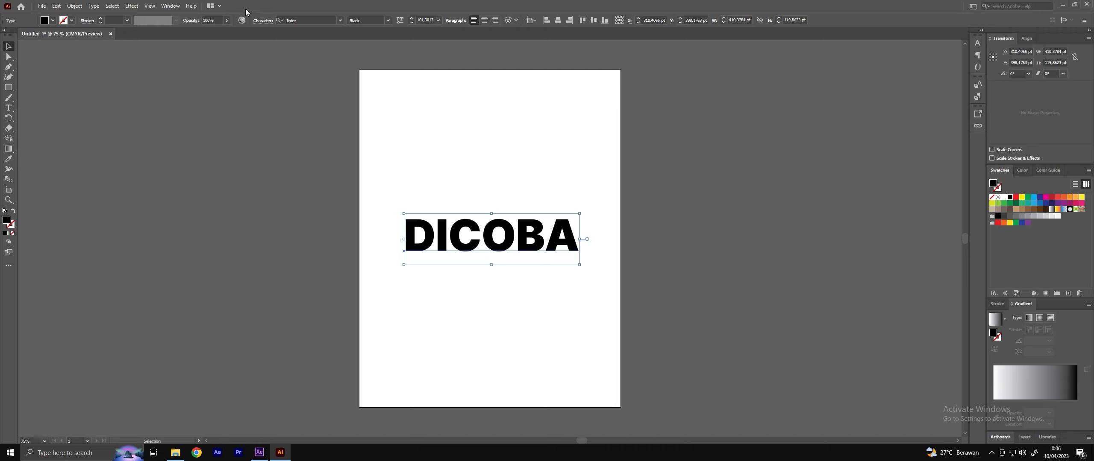
left_click(558, 21)
type("306")
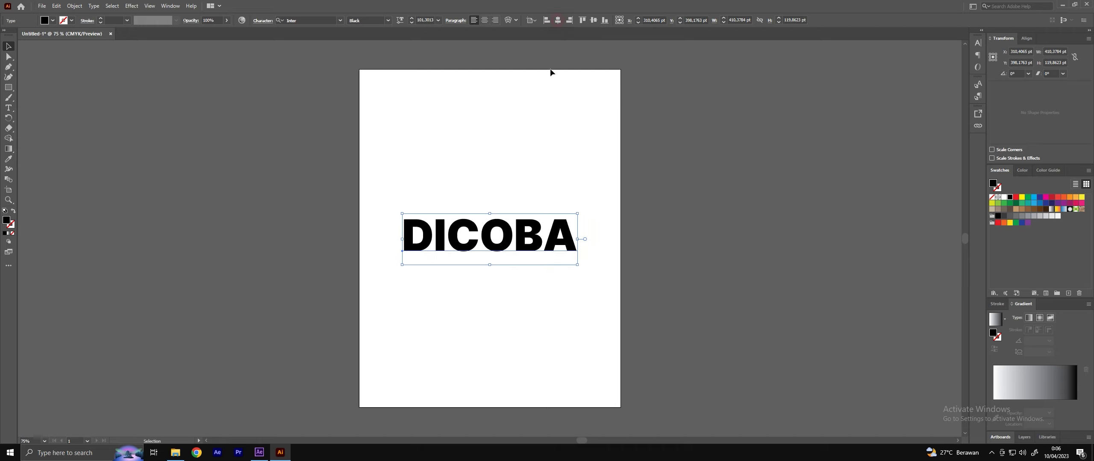
- Select all the DICOBA letters with the Type tool and copy them
left_click(9, 108)
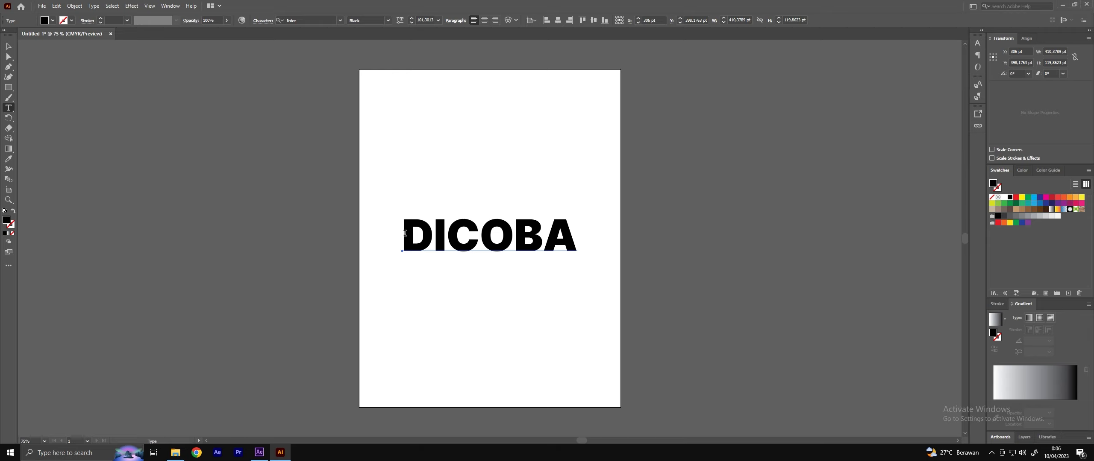
left_click_drag(405, 234, 580, 240)
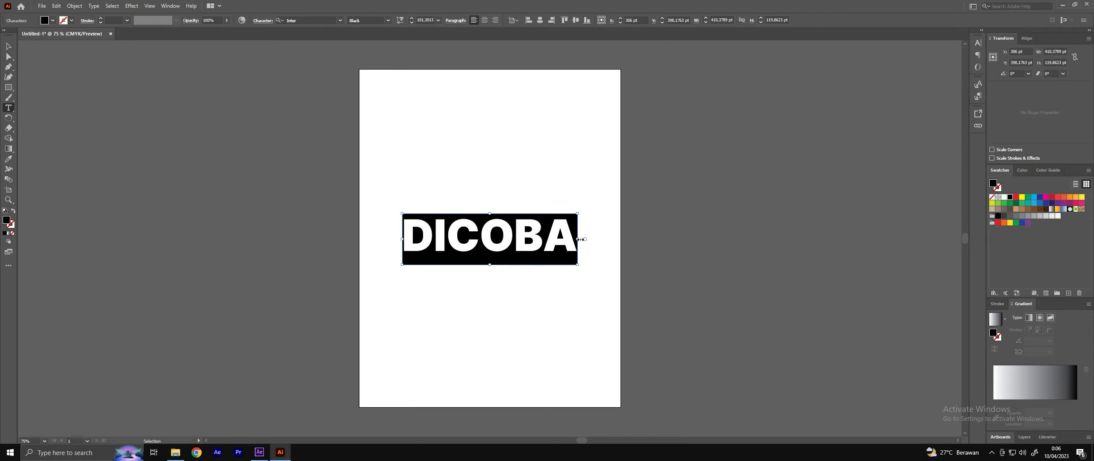
left_click(56, 5)
left_click(72, 48)
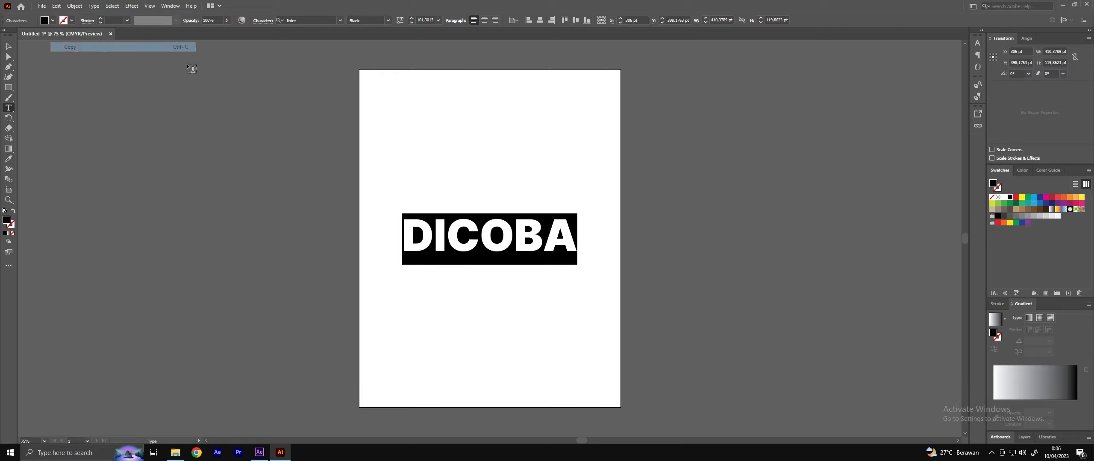
- Paste the copied Illustrator text into the DICOBA layer and dismiss the Character Palette crash error
left_click(259, 453)
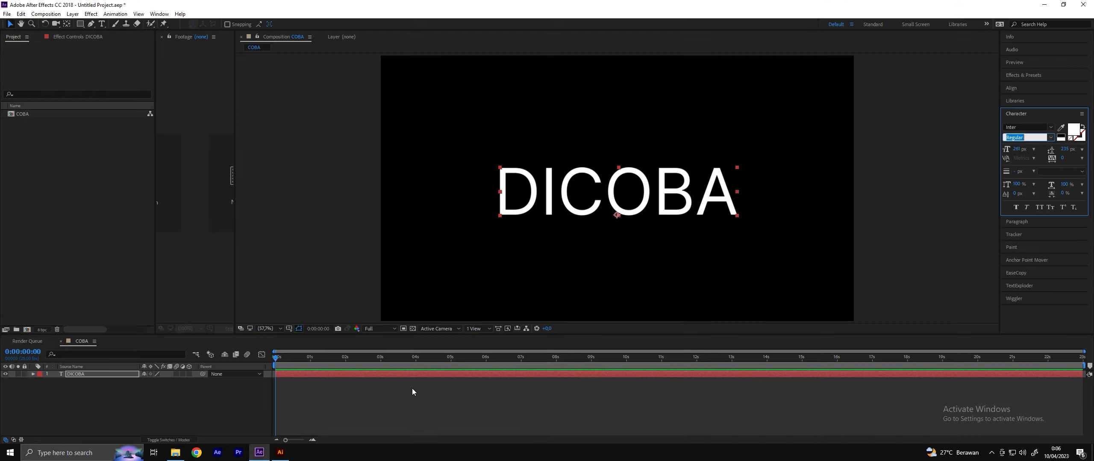
double_click(113, 375)
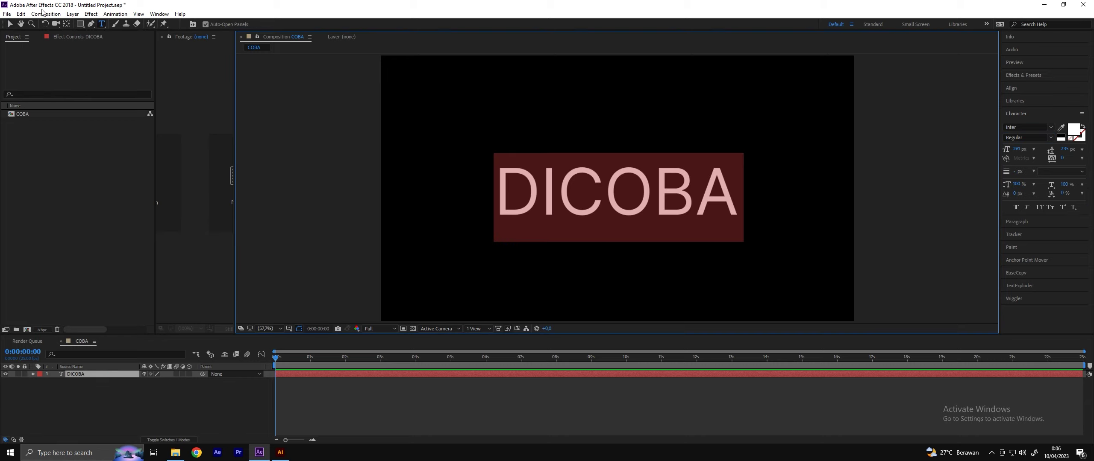
left_click(21, 14)
left_click(42, 104)
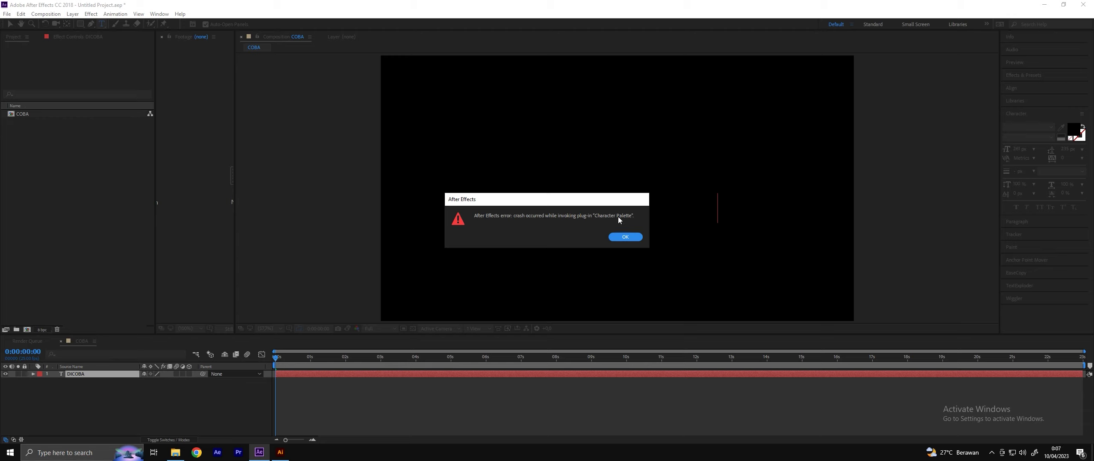
left_click(626, 238)
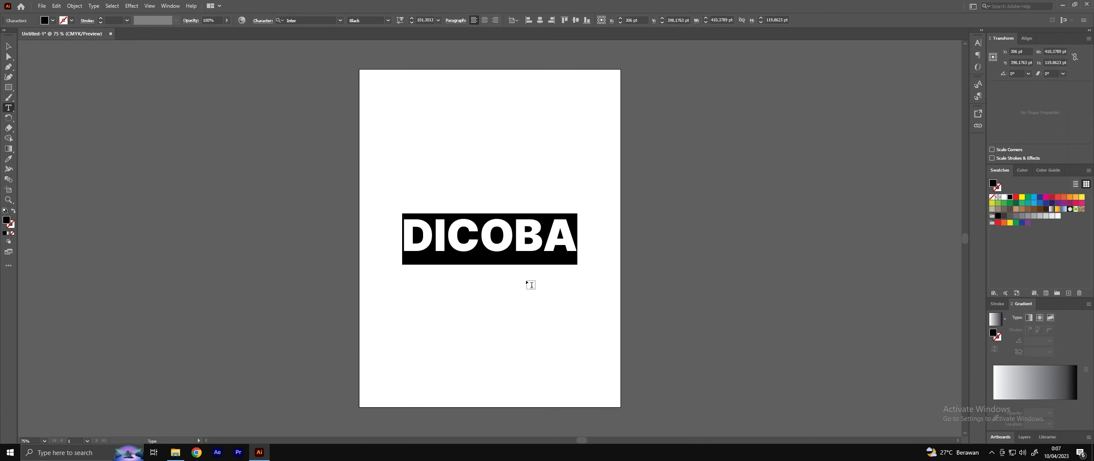
- Close Illustrator's untitled document without saving, then bring up Chrome
left_click(8, 46)
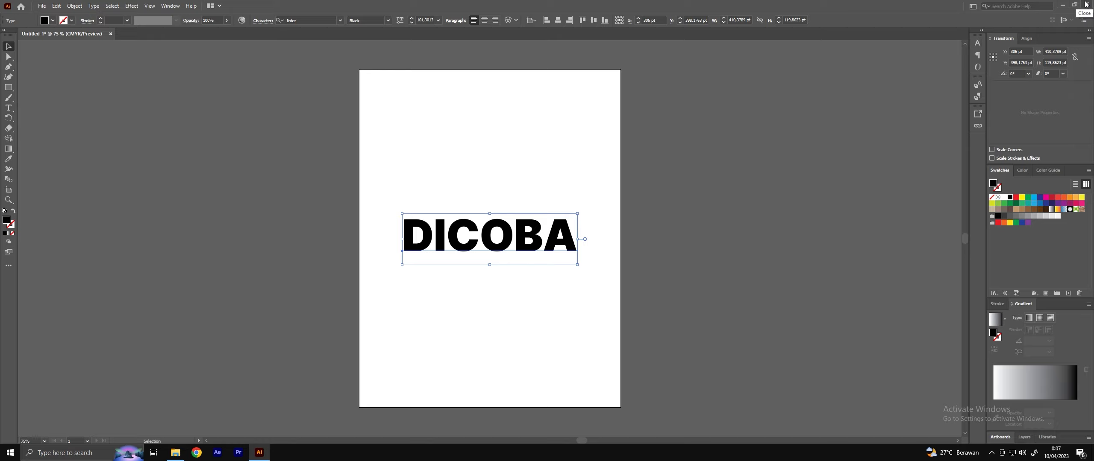
left_click(1086, 4)
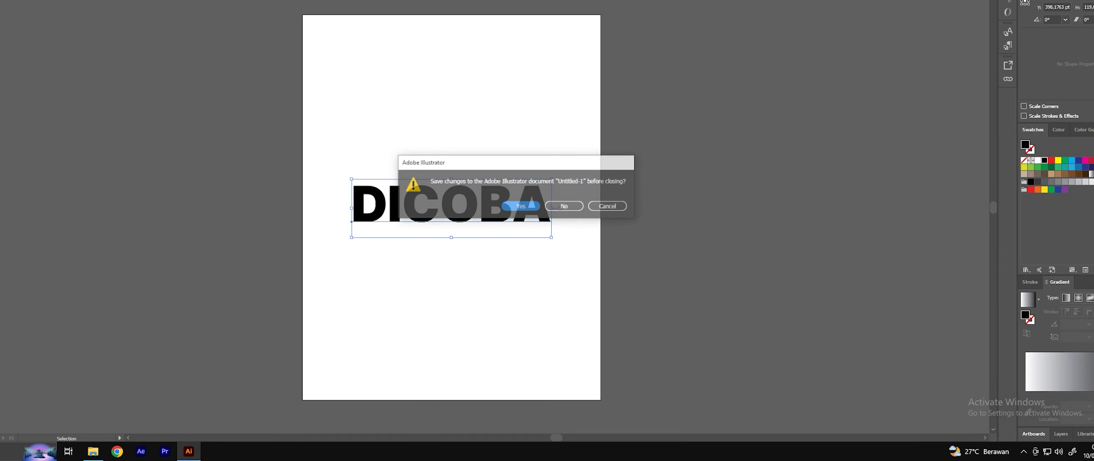
left_click(566, 206)
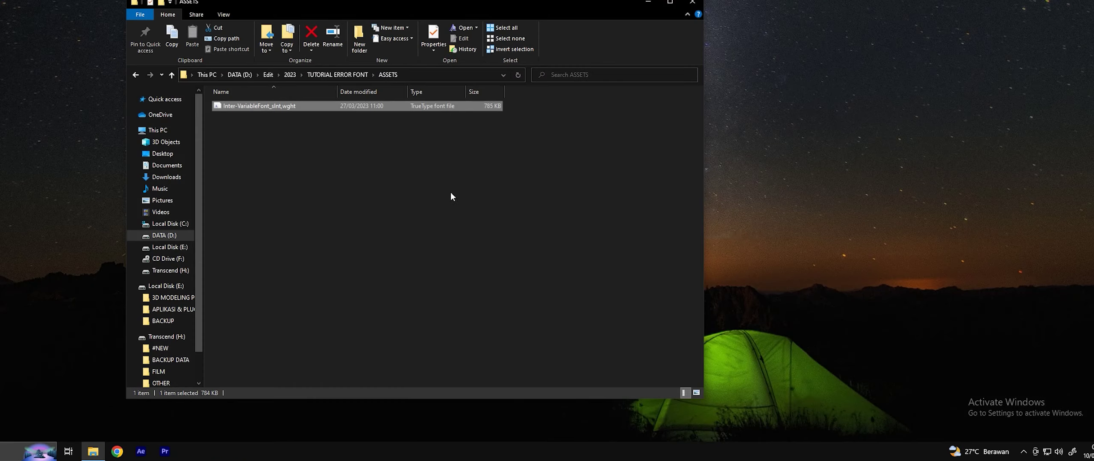
left_click(347, 166)
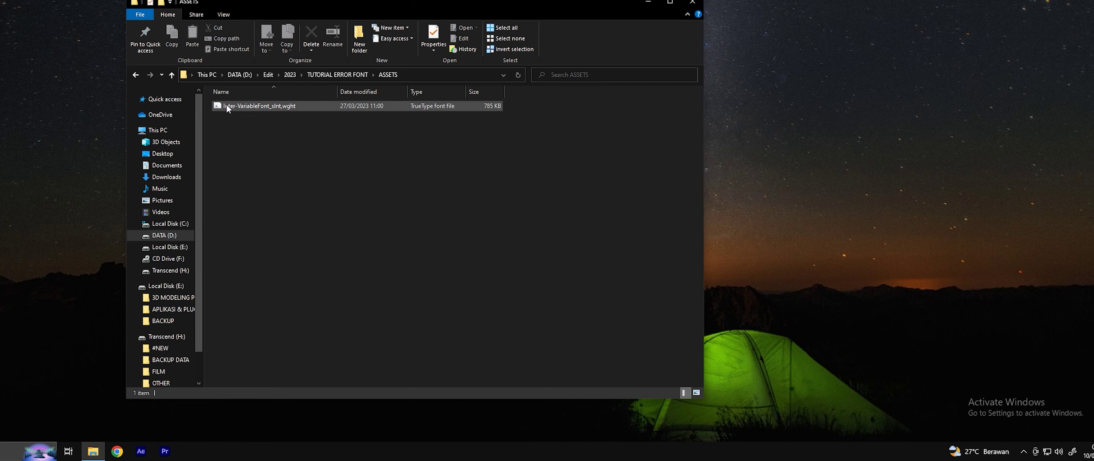
left_click(117, 451)
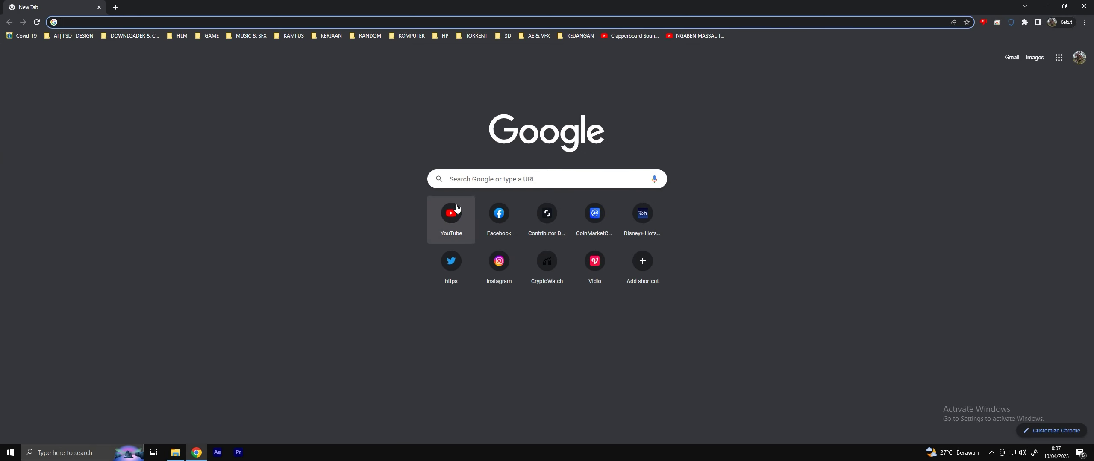
- Search Google for 'inter font family' and open the Google Fonts Inter page
left_click(480, 180)
type("int")
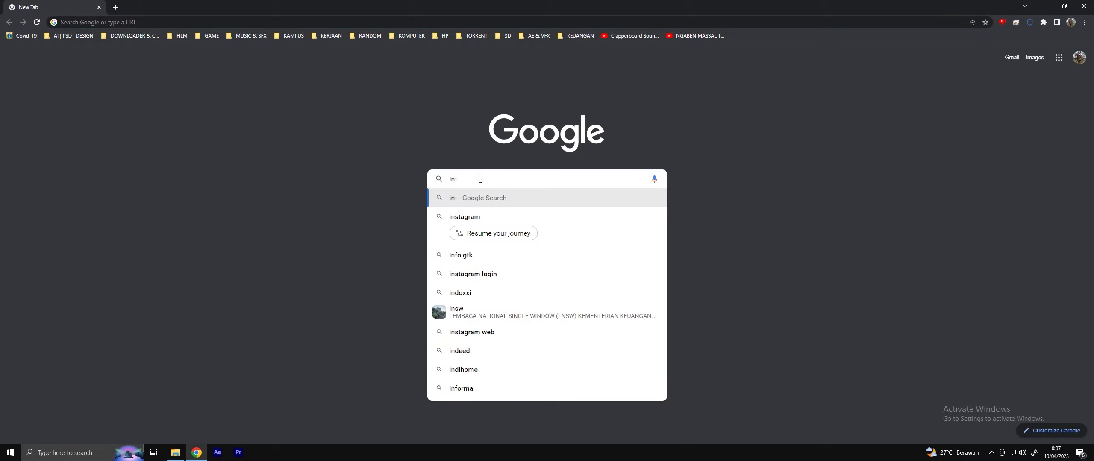
type("ern")
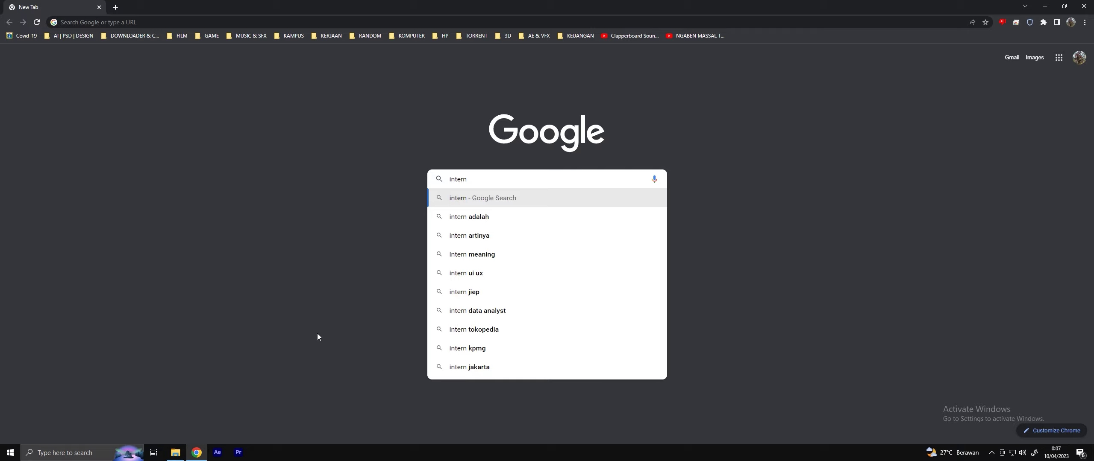
key("BackSpace")
key("BackSpace")
type("font")
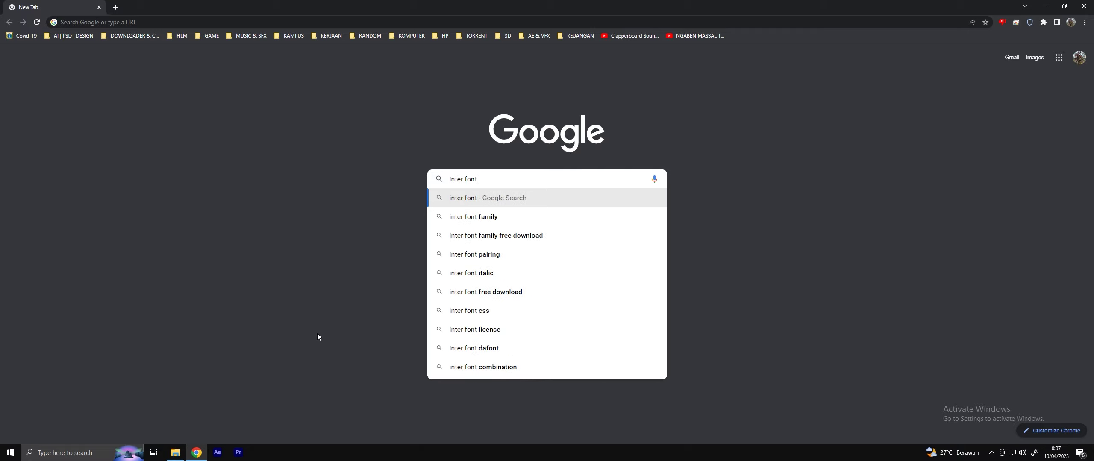
left_click(489, 218)
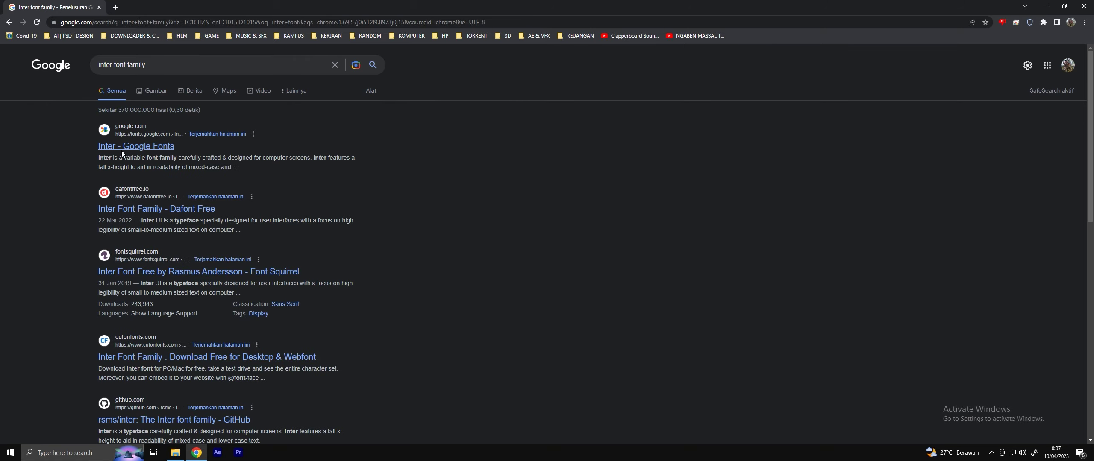
middle_click(126, 151)
left_click(129, 8)
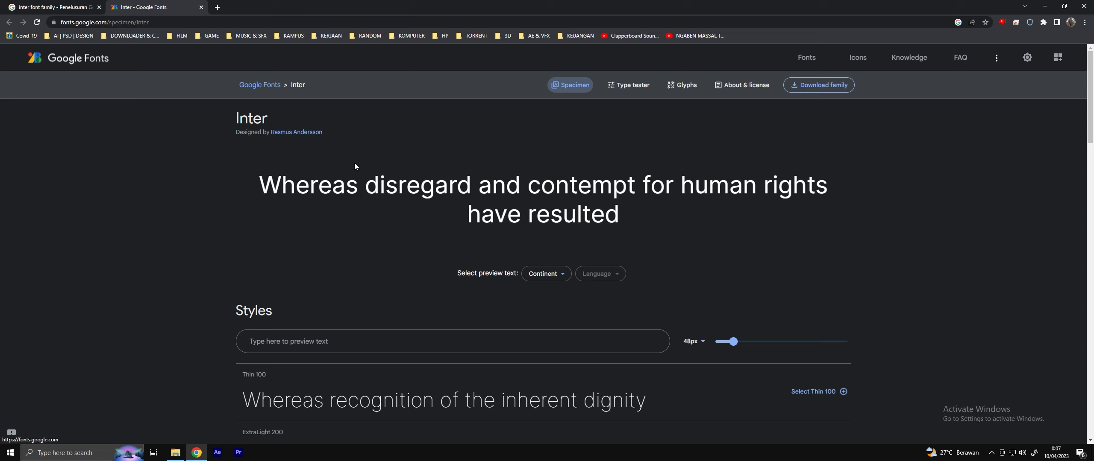
- Download the Inter family as Inter.zip and show it in its folder
left_click(825, 86)
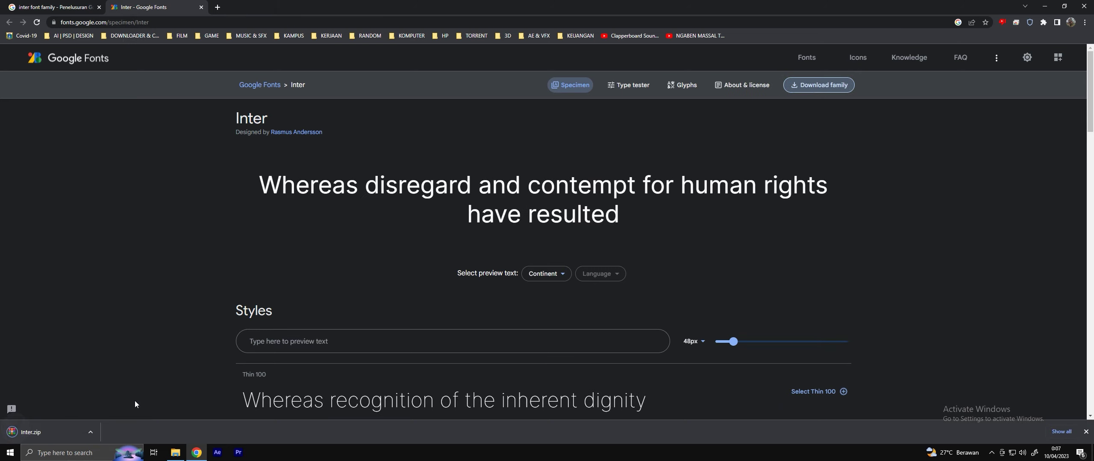
left_click(91, 432)
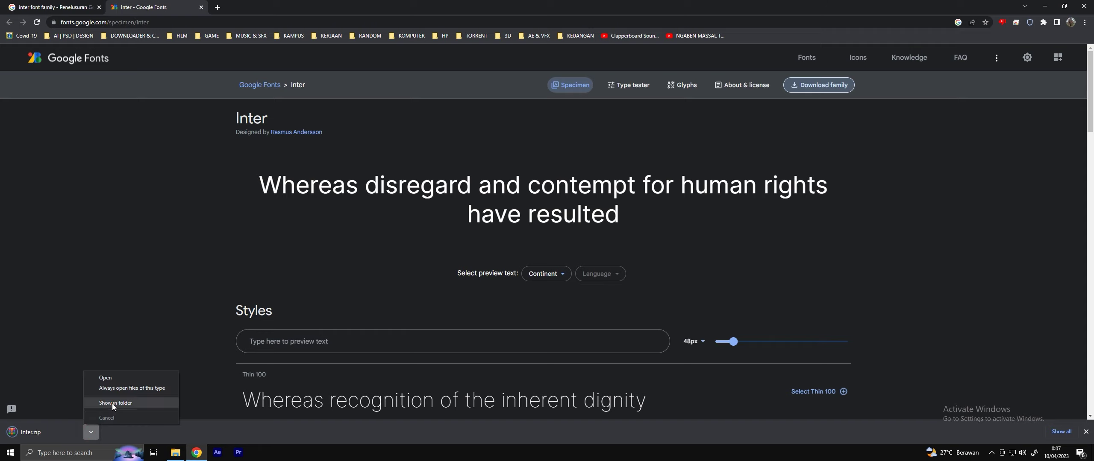
left_click(112, 404)
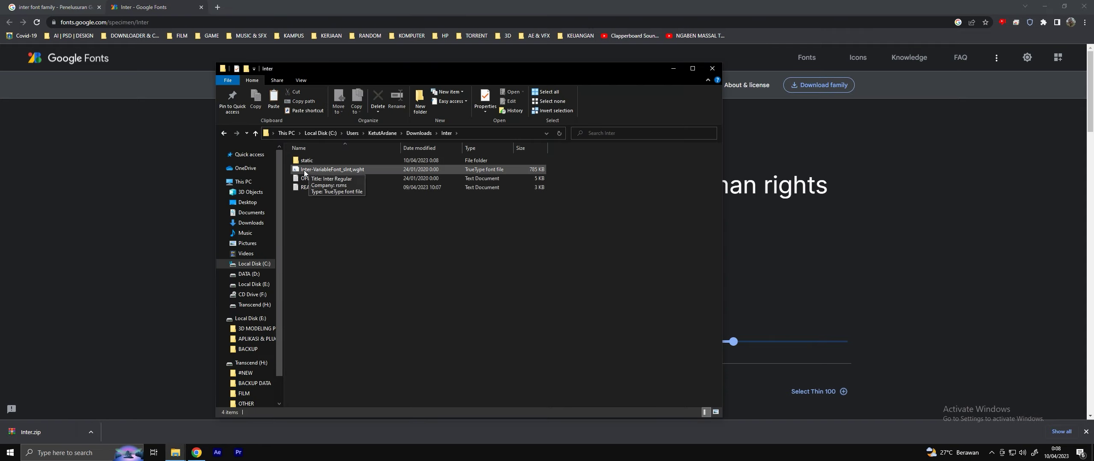
- Install all nine static Inter TrueType weights from the static folder
left_click(314, 170)
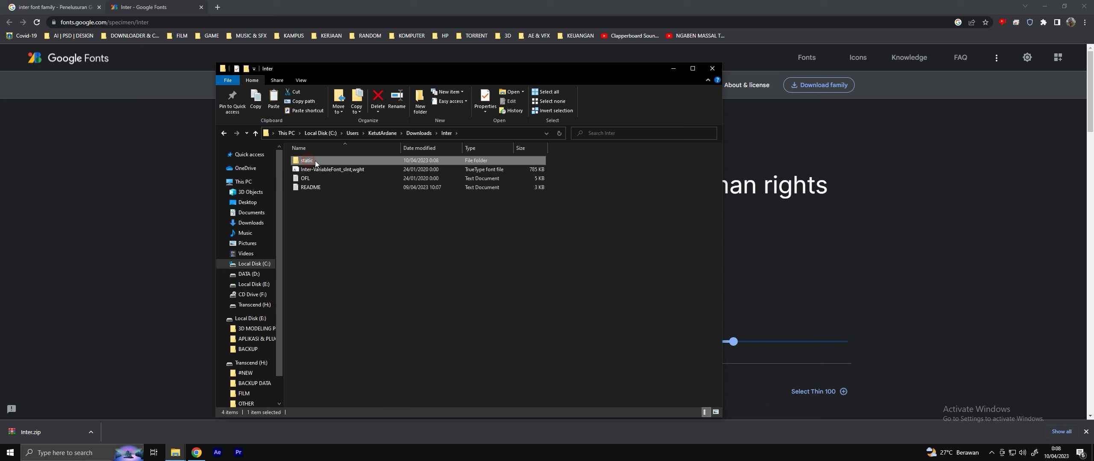
double_click(315, 161)
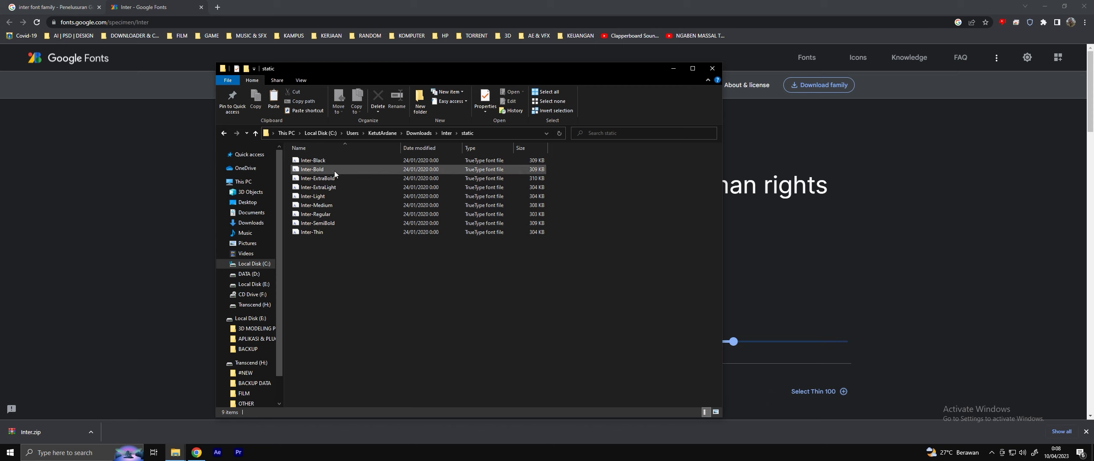
left_click_drag(337, 269, 332, 161)
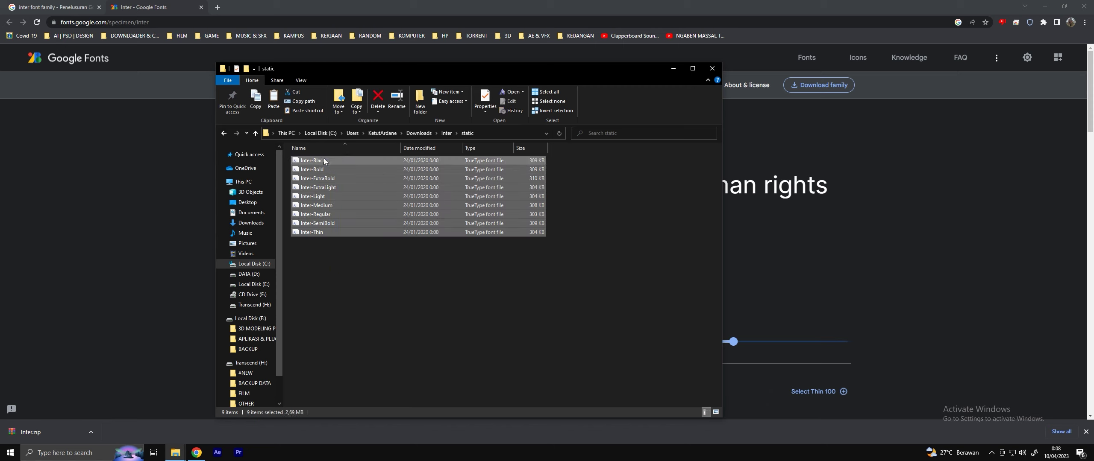
right_click(323, 160)
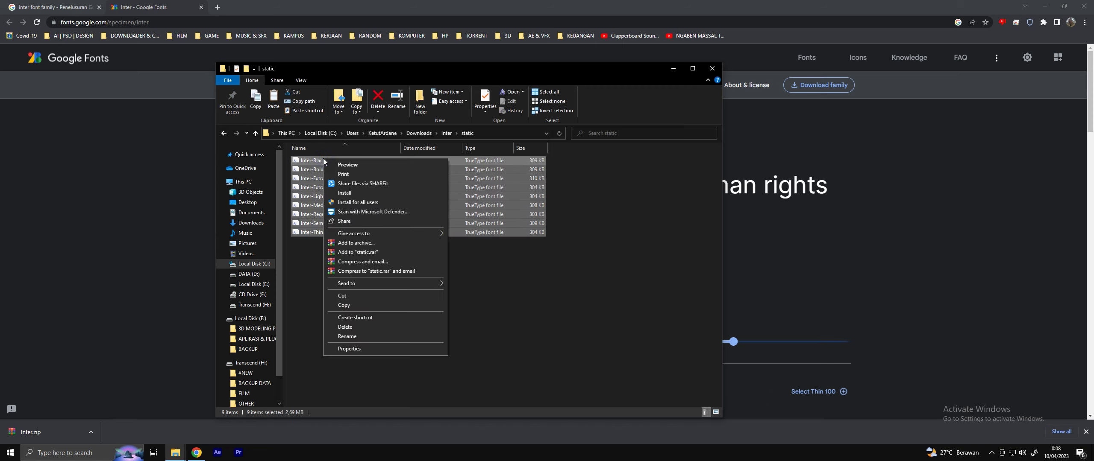
left_click(361, 203)
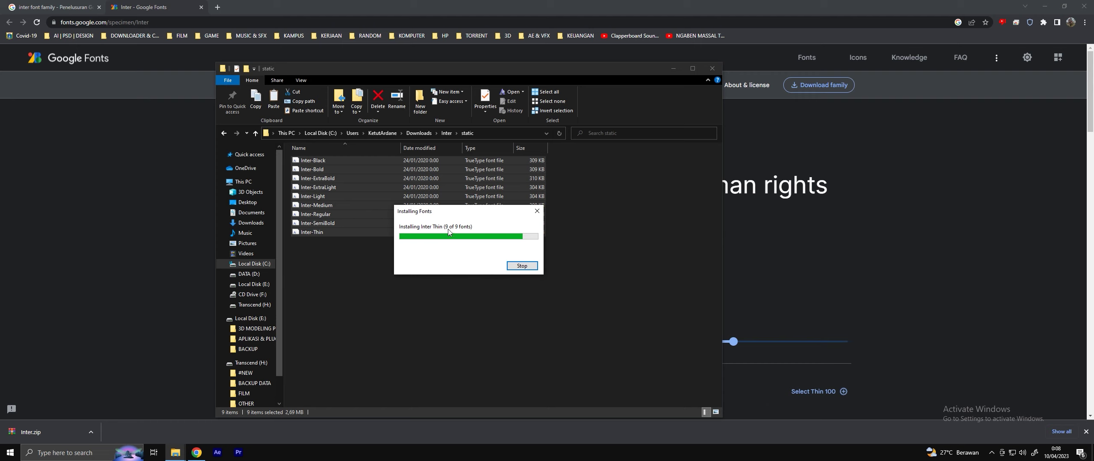
left_click(401, 273)
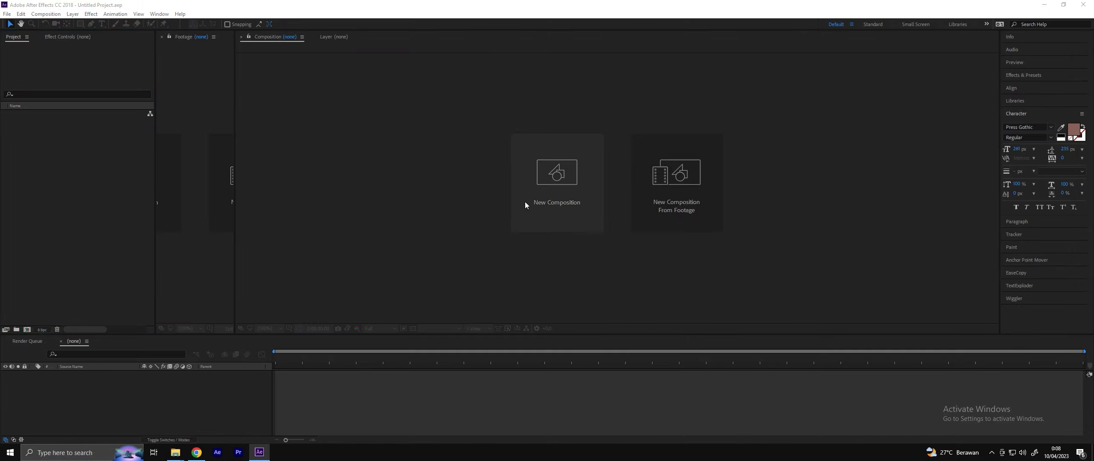
- Create a 1920x1080 Comp 1 with default settings and type a DICOBA text layer
left_click(541, 184)
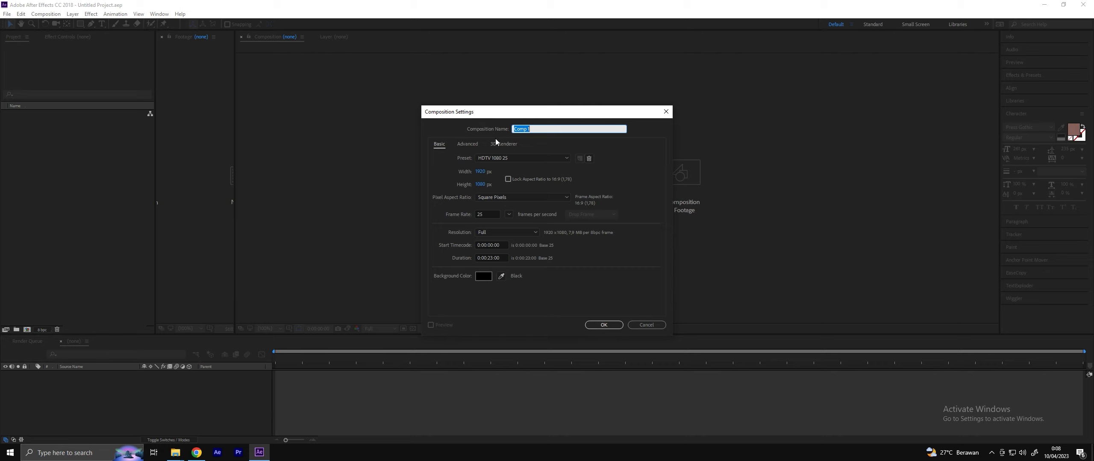
left_click(603, 325)
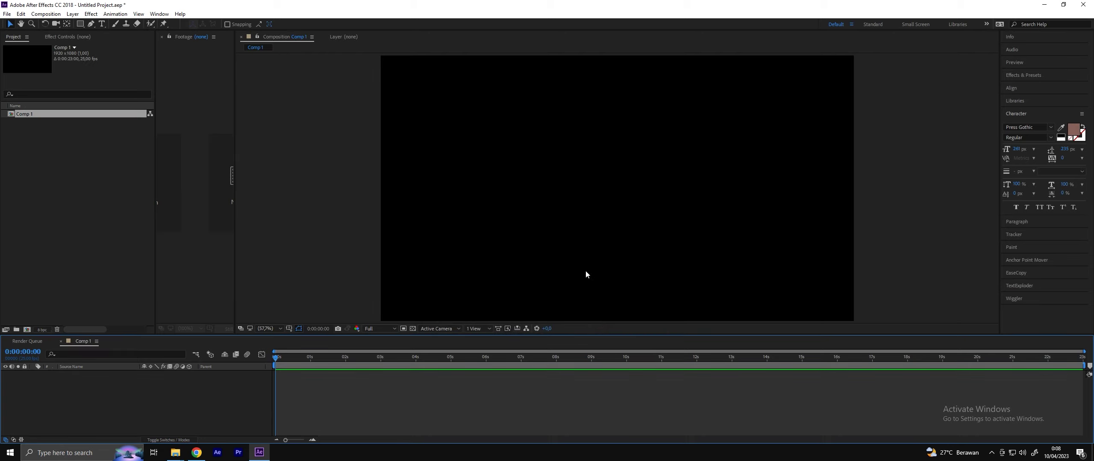
left_click(102, 24)
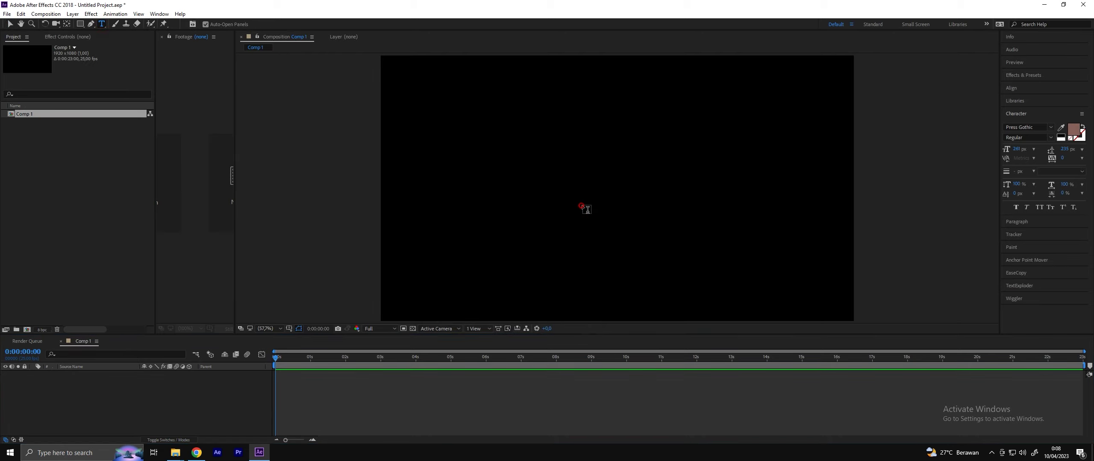
left_click(582, 209)
type("DIC")
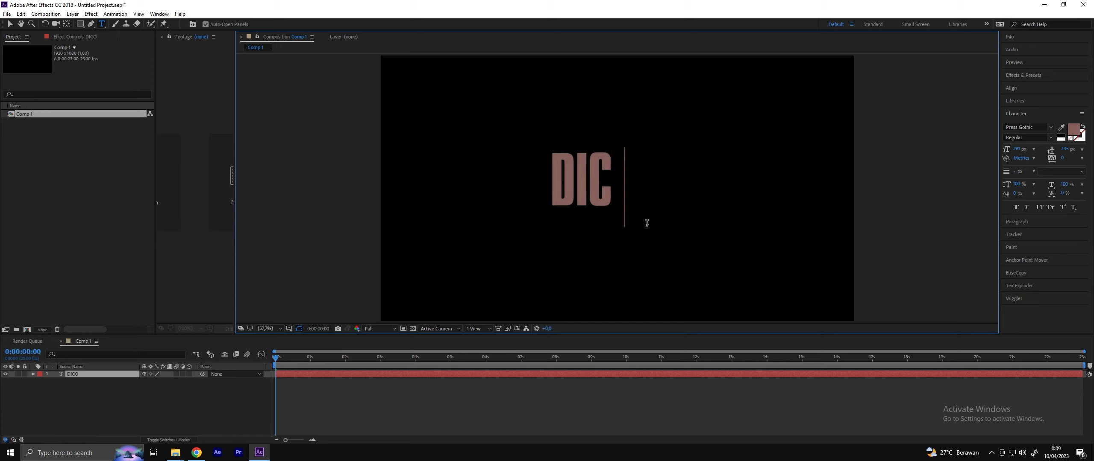
type("OBA")
left_click(10, 24)
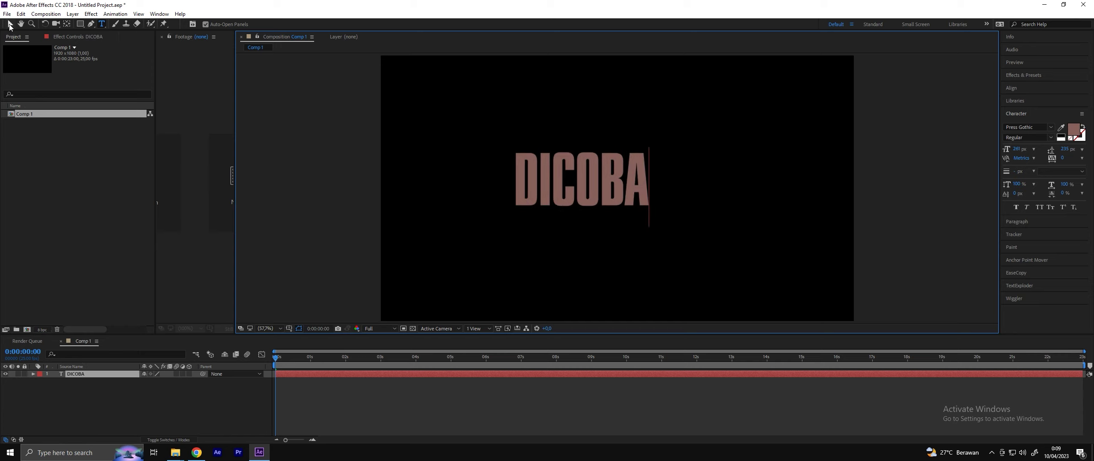
- Set the DICOBA text fill colour to white (FFFFFF)
left_click(1074, 130)
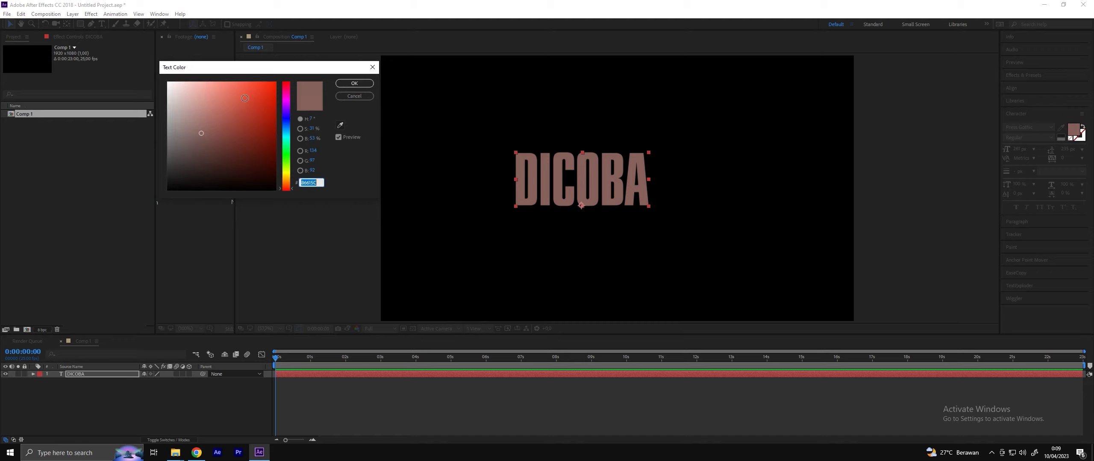
left_click(168, 82)
left_click(351, 84)
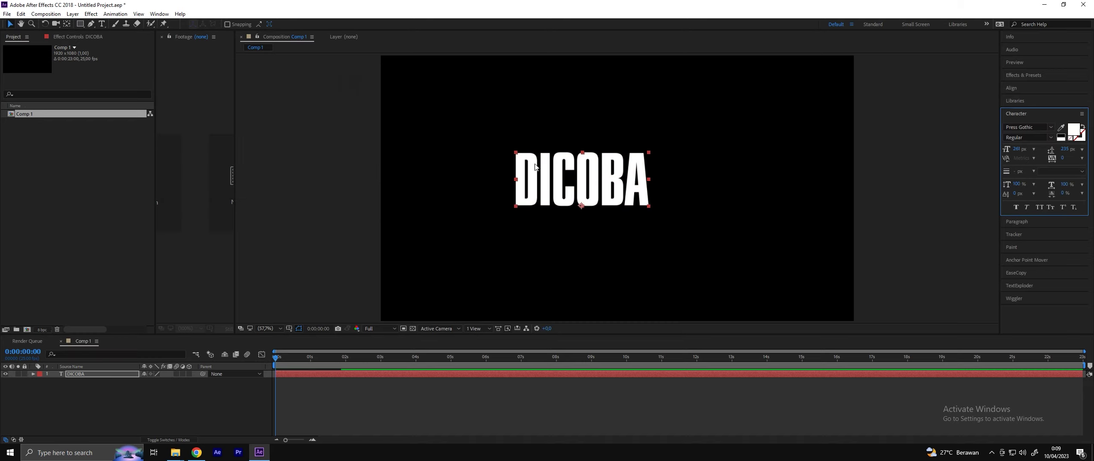
- Align DICOBA to the vertical centre of the composition
left_click(1019, 89)
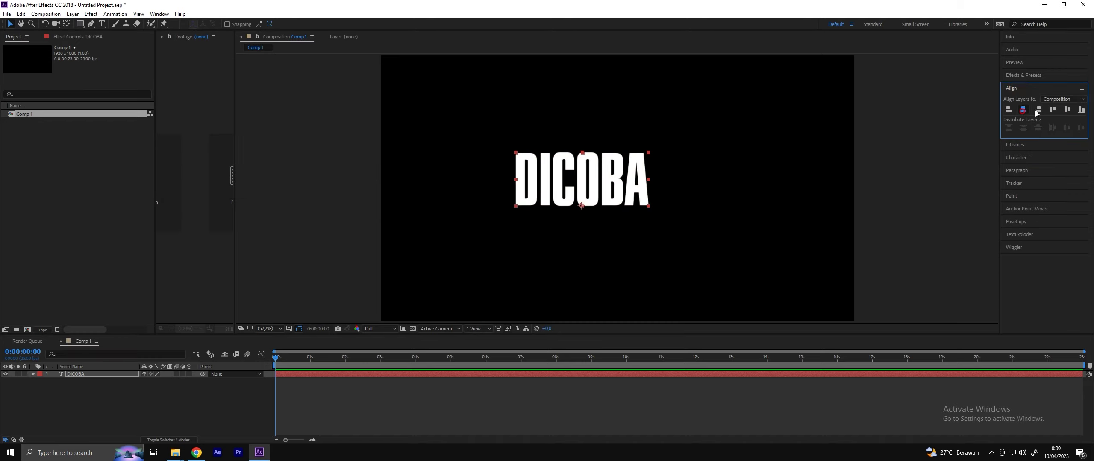
left_click(1064, 110)
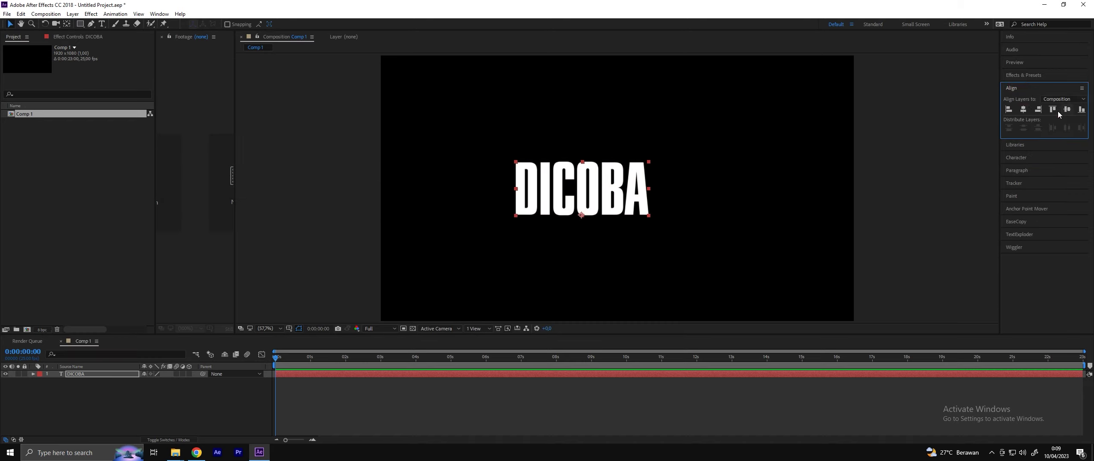
left_click(1014, 88)
left_click(1016, 114)
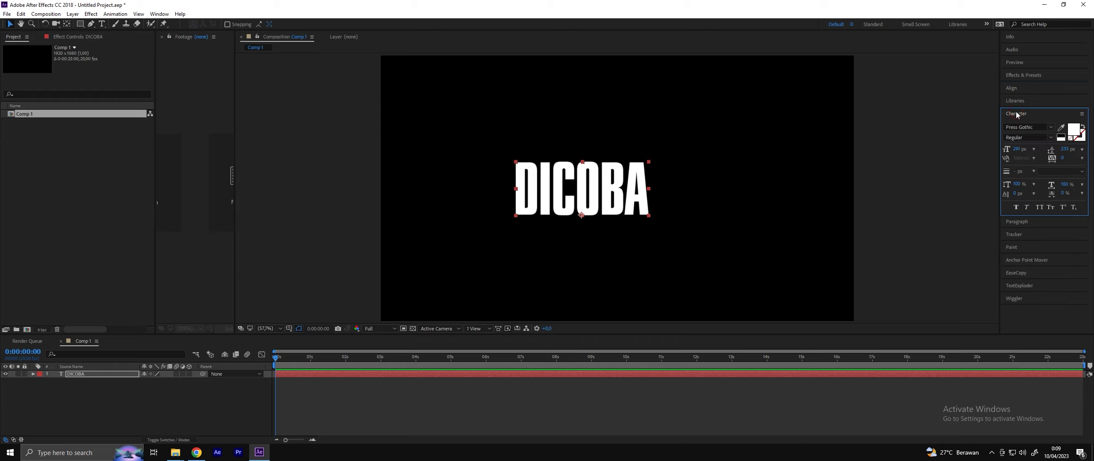
left_click(159, 14)
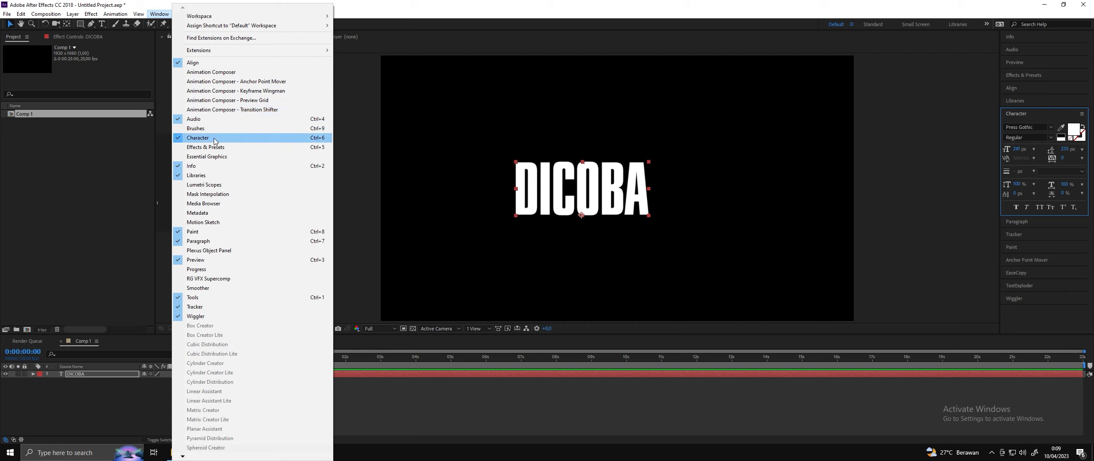
- Choose Inter with the Black weight for DICOBA and drag it slightly right and up
left_click(1048, 124)
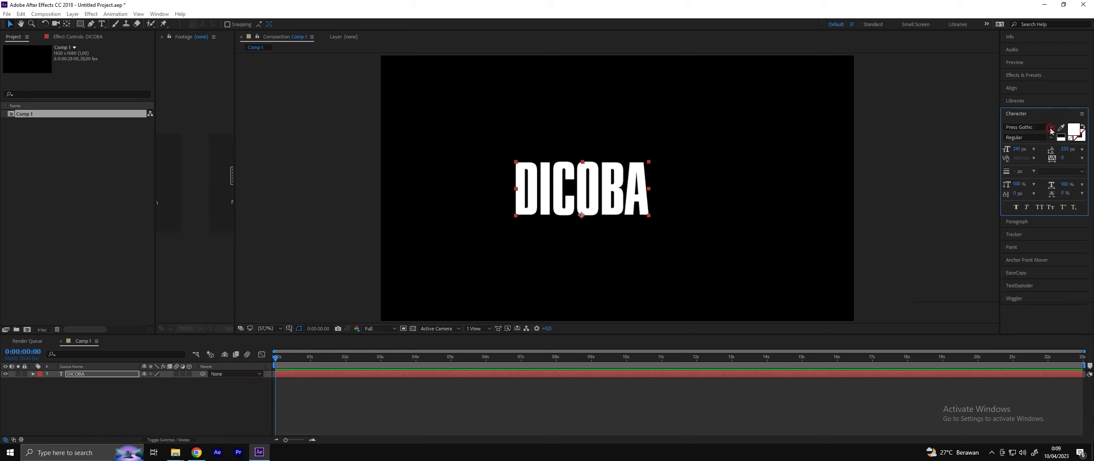
left_click(1048, 125)
scroll(1012, 222, "up", 5)
scroll(1011, 220, "up", 10)
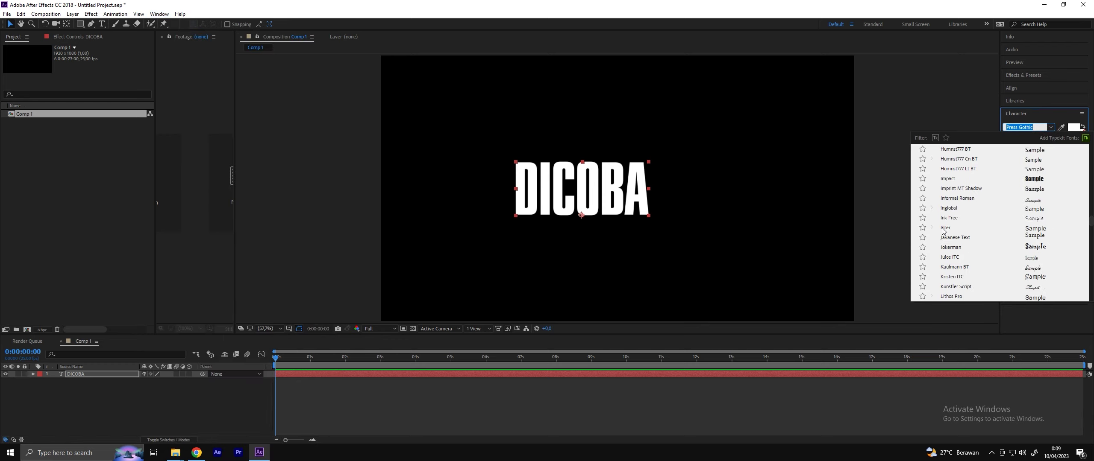
left_click(952, 228)
left_click(1051, 137)
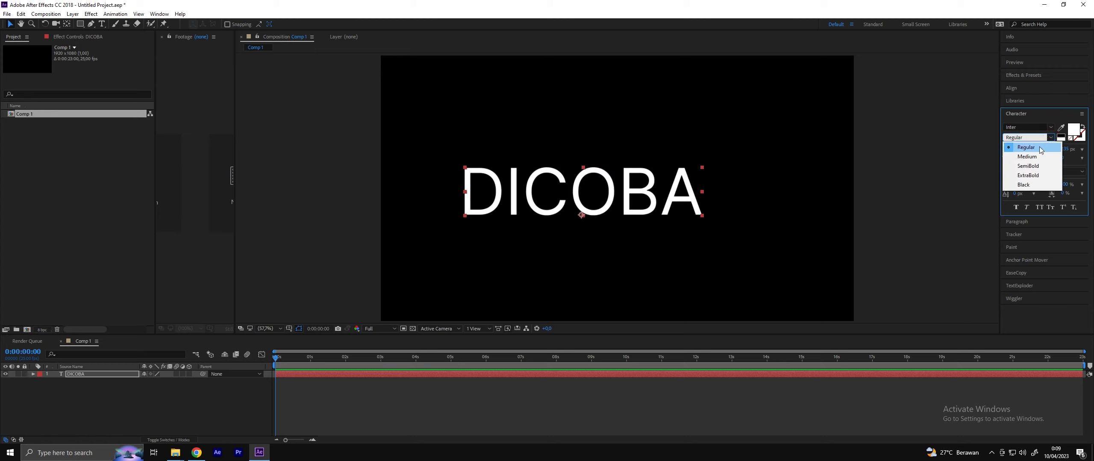
left_click(1028, 185)
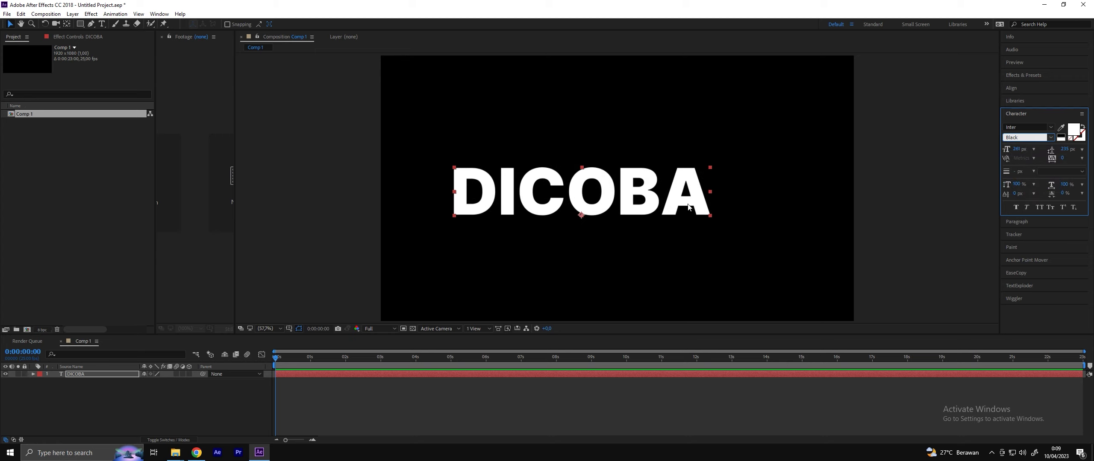
left_click_drag(669, 198, 696, 187)
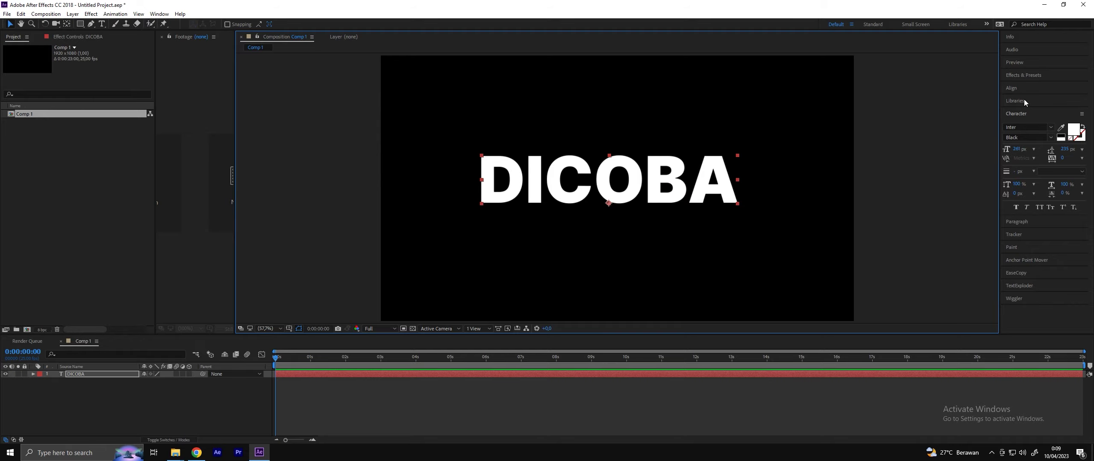
mouse_move(176, 452)
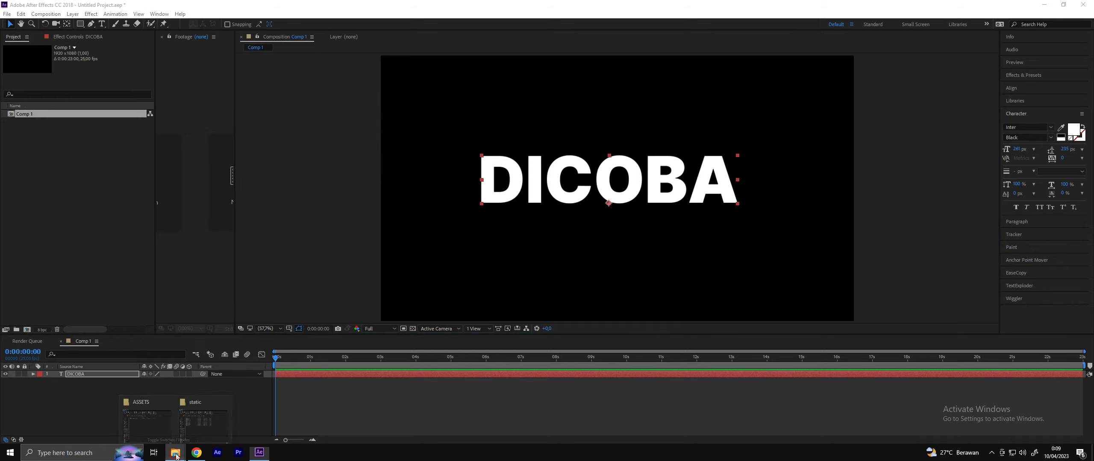
left_click(190, 425)
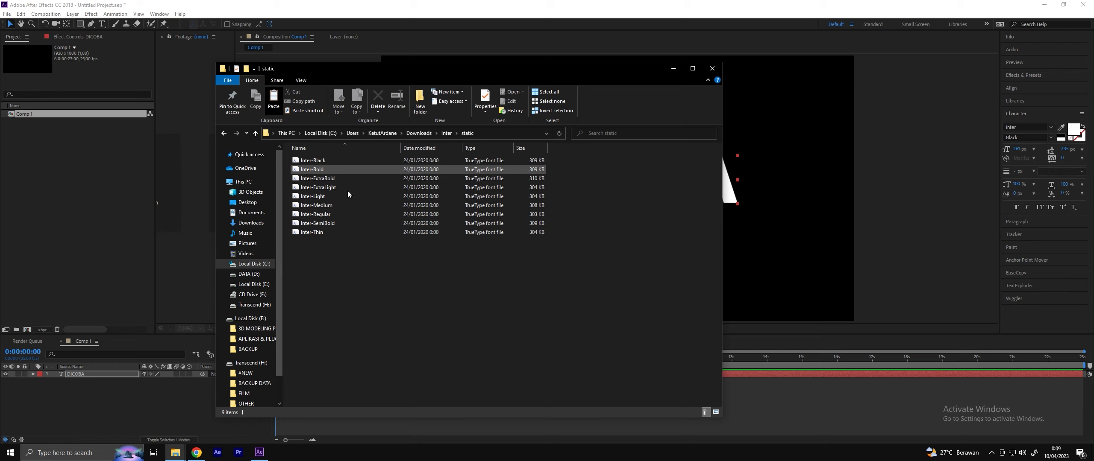
left_click(327, 161)
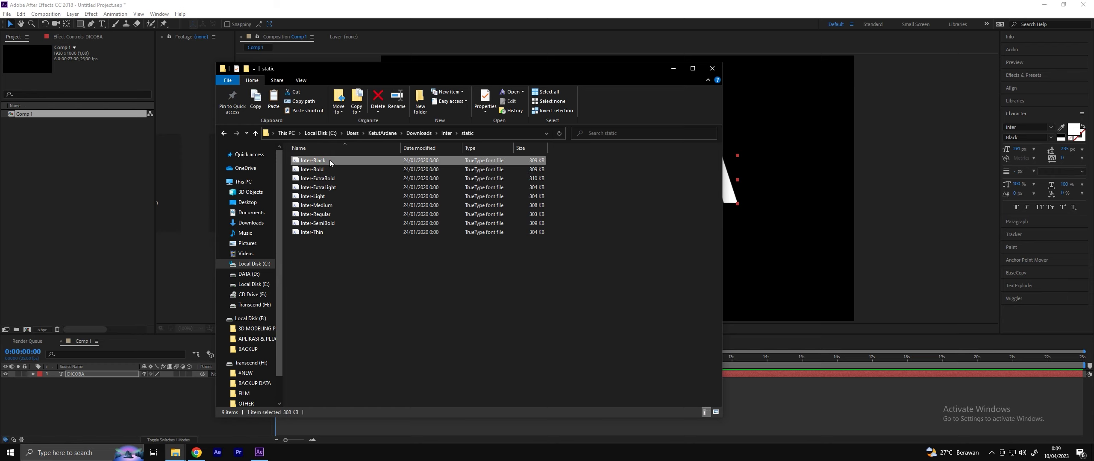
left_click(938, 431)
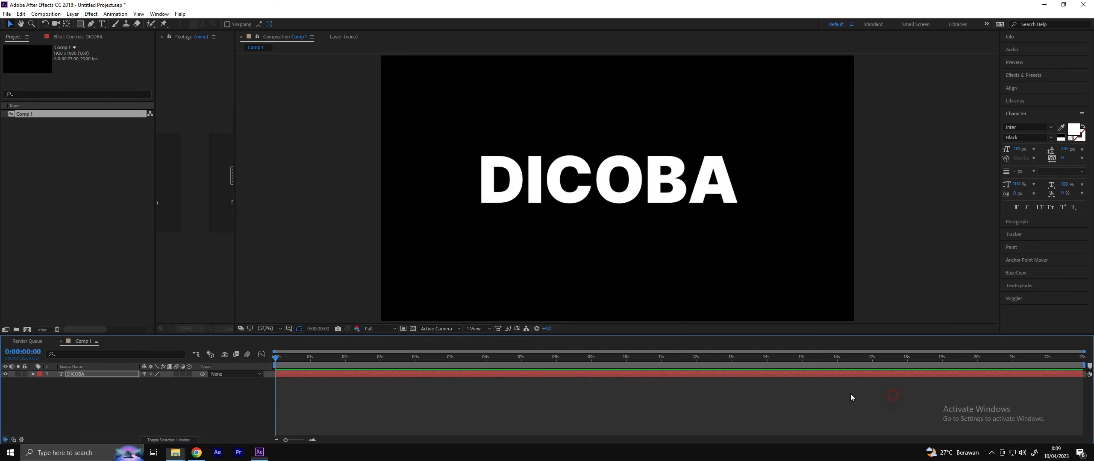
- Try faux styles on DICOBA and switch its weight to Inter SemiBold
left_click(1026, 208)
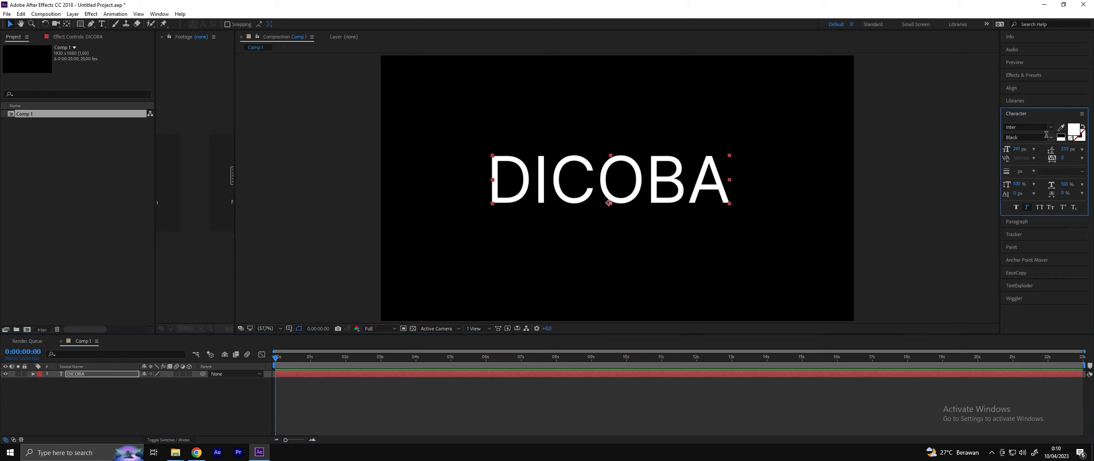
left_click(1016, 209)
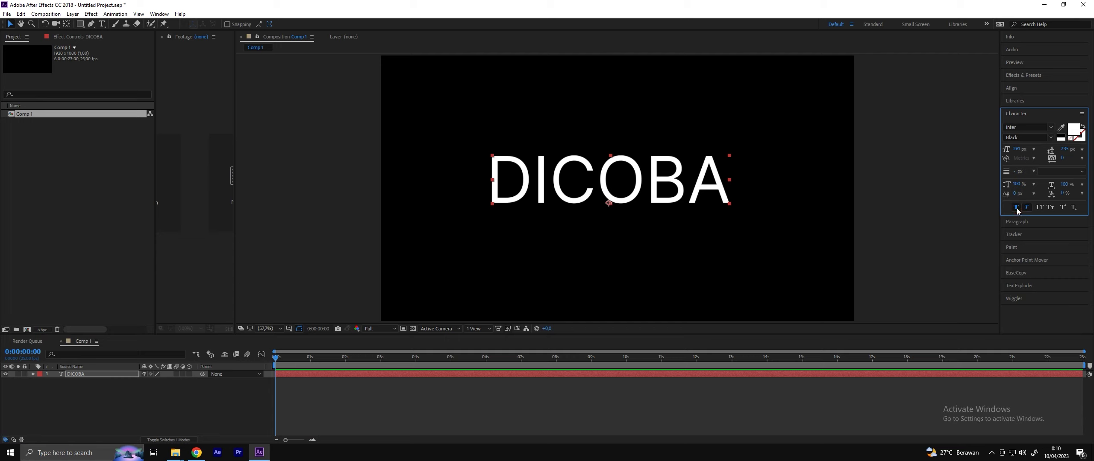
left_click(1045, 137)
left_click(1027, 166)
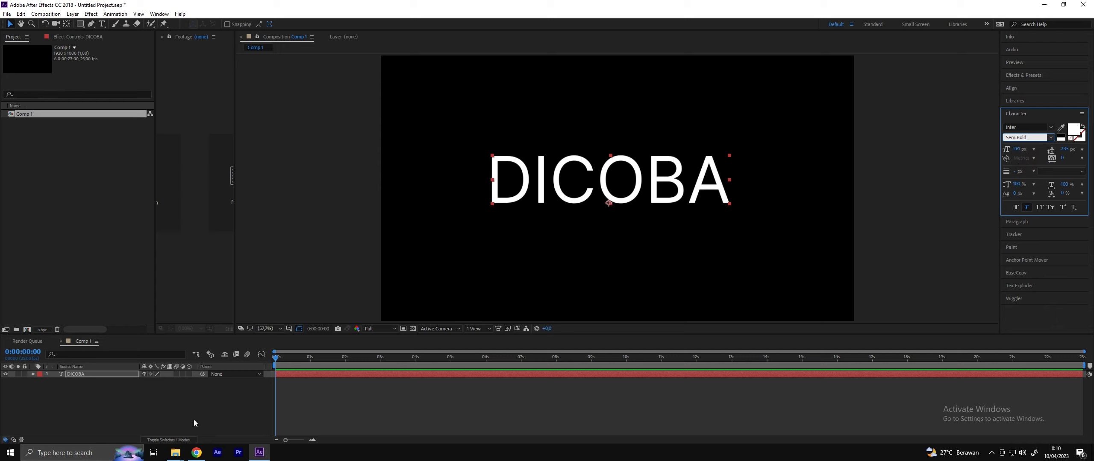
- Retype the text layer as BLACK and toggle faux styling on it
double_click(102, 375)
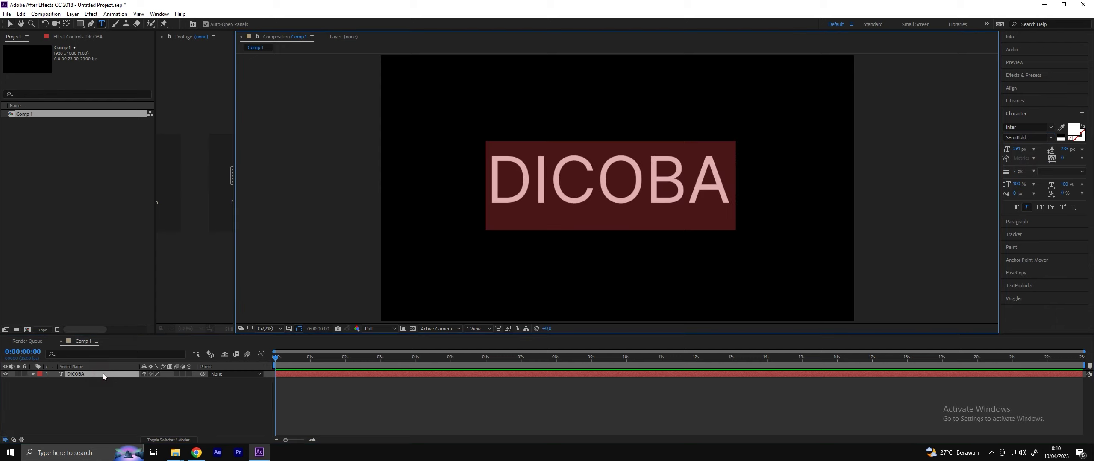
type("B")
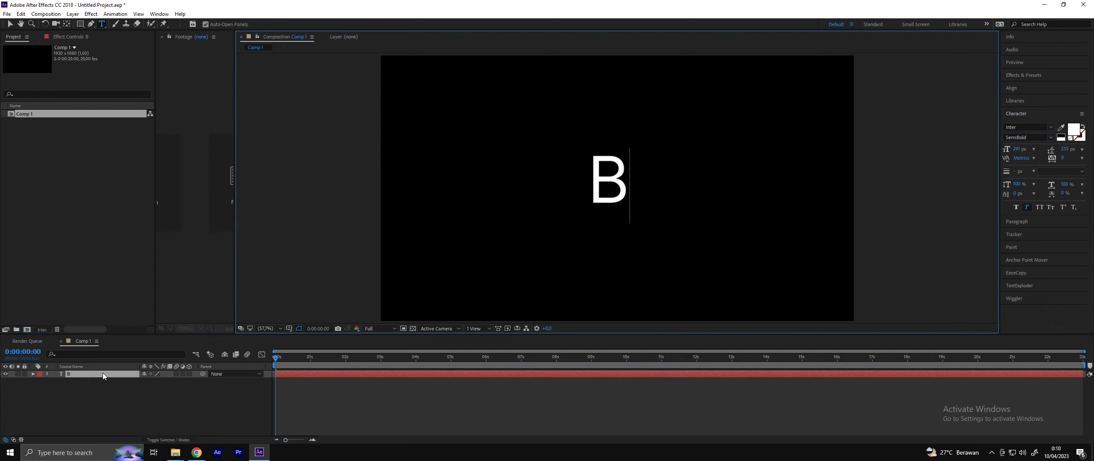
type("LACK")
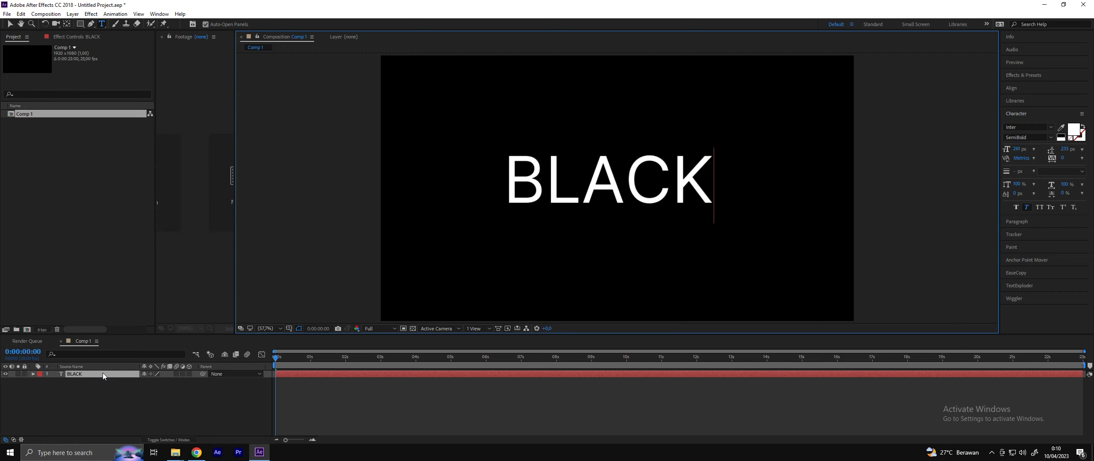
left_click(103, 374)
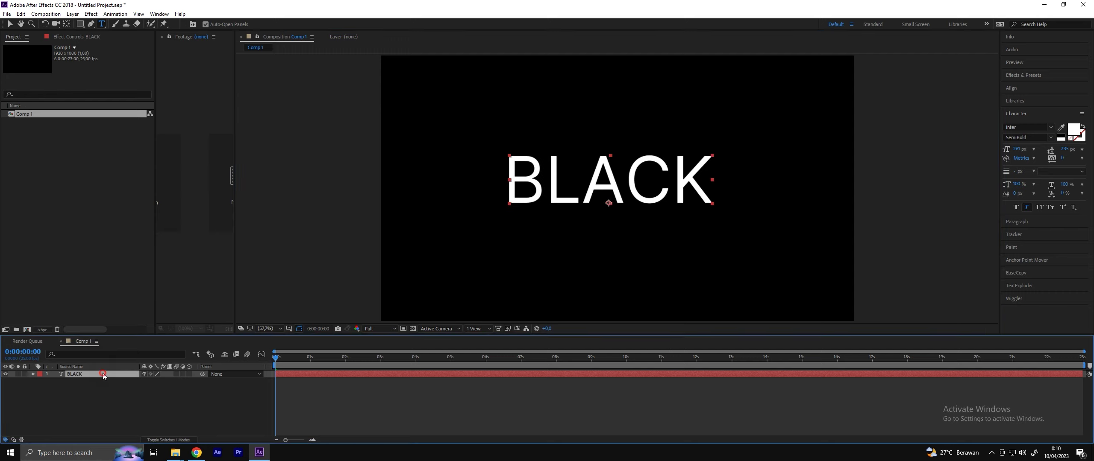
left_click(1028, 208)
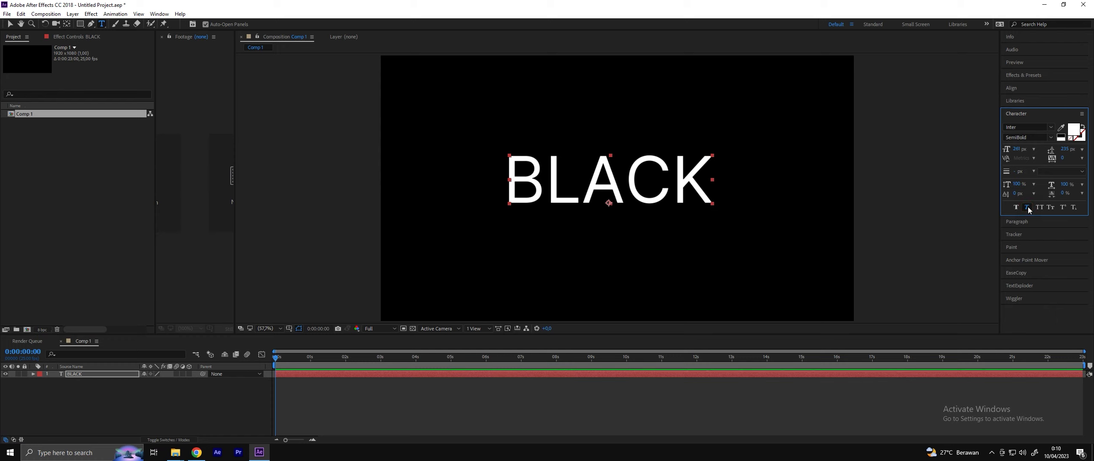
left_click(1028, 207)
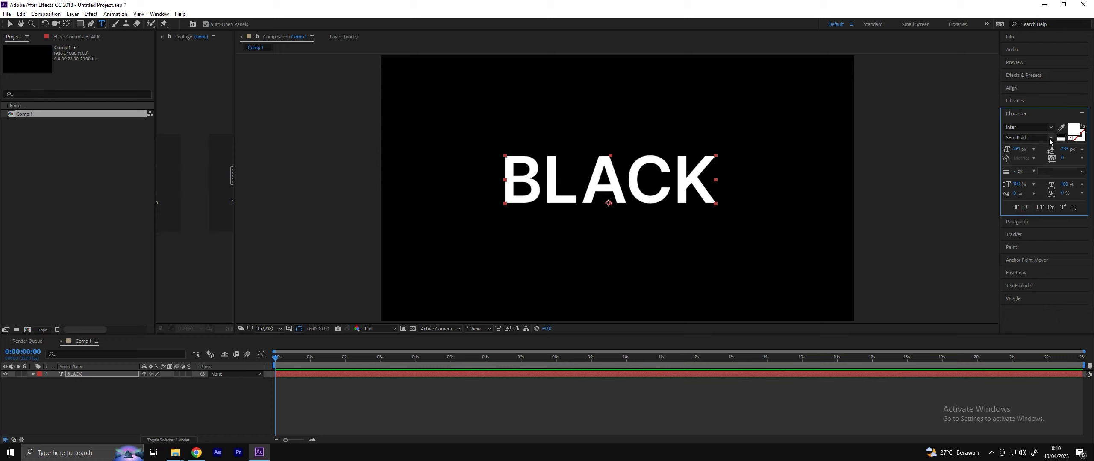
- Set the BLACK text to Inter Black, briefly trying Inter Regular in between
left_click(1051, 137)
left_click(1025, 188)
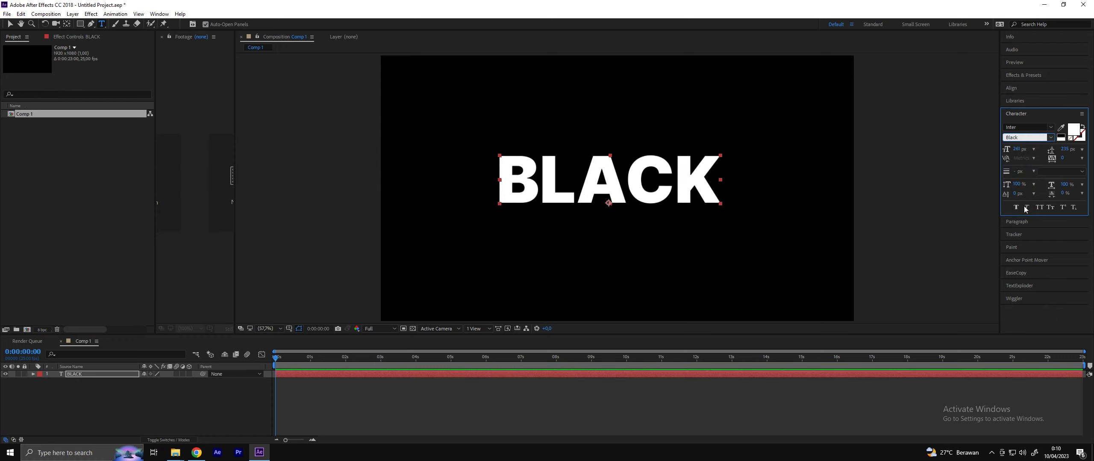
left_click(1051, 127)
scroll(997, 187, "up", 3)
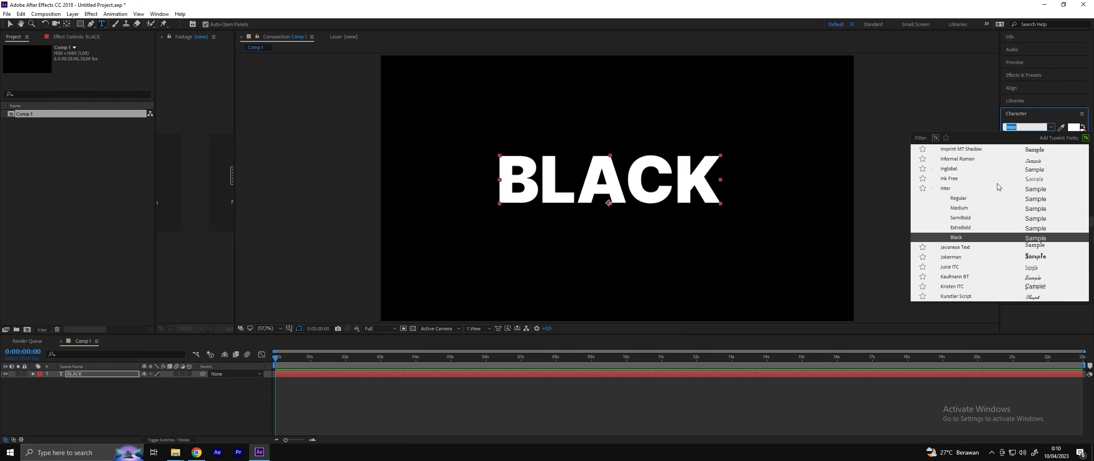
left_click(963, 198)
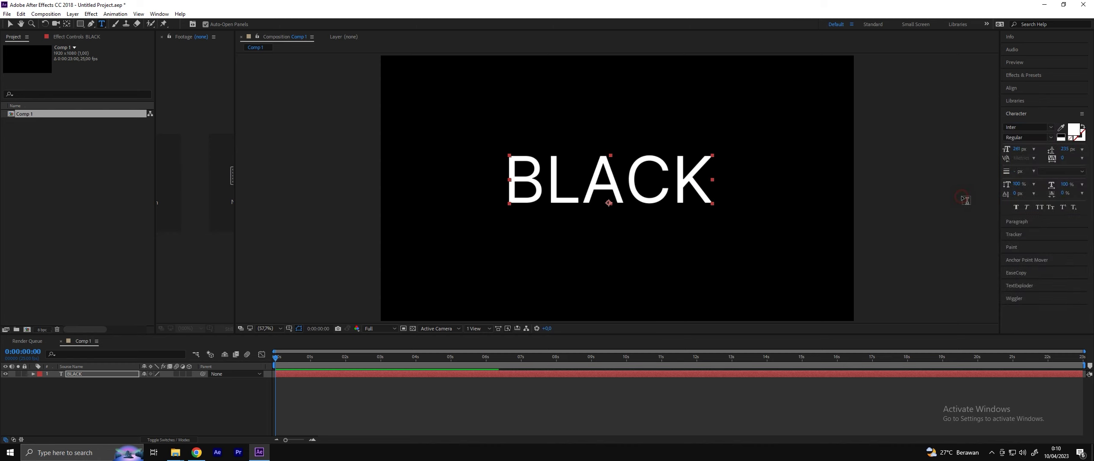
left_click(1028, 209)
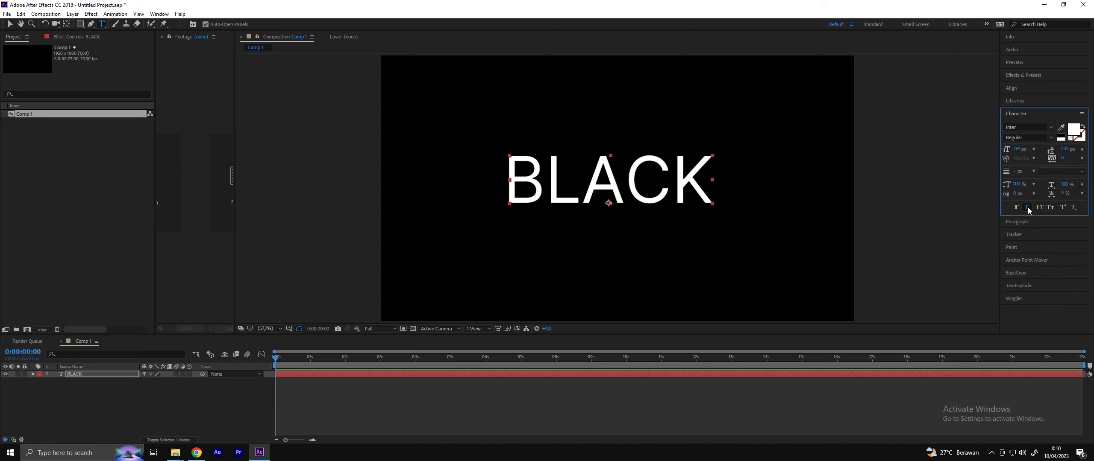
left_click(1049, 138)
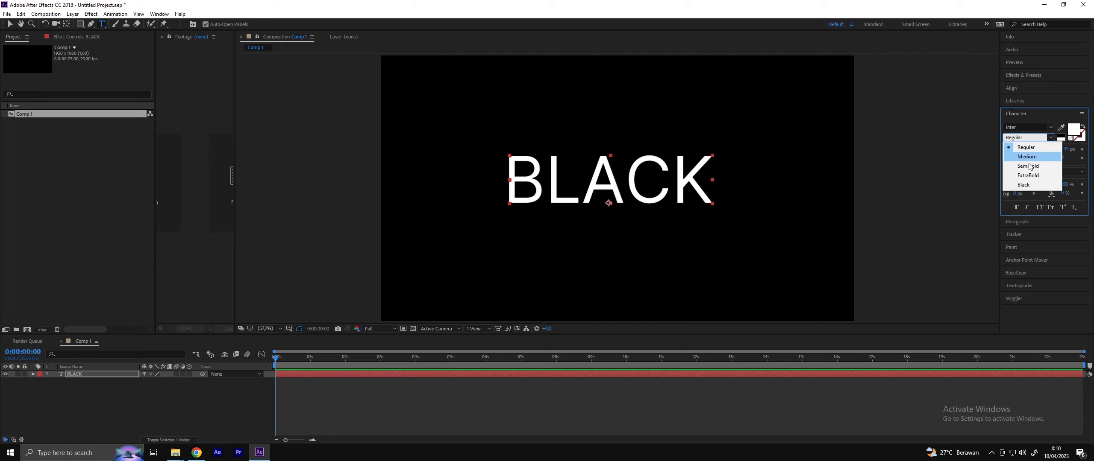
left_click(1026, 183)
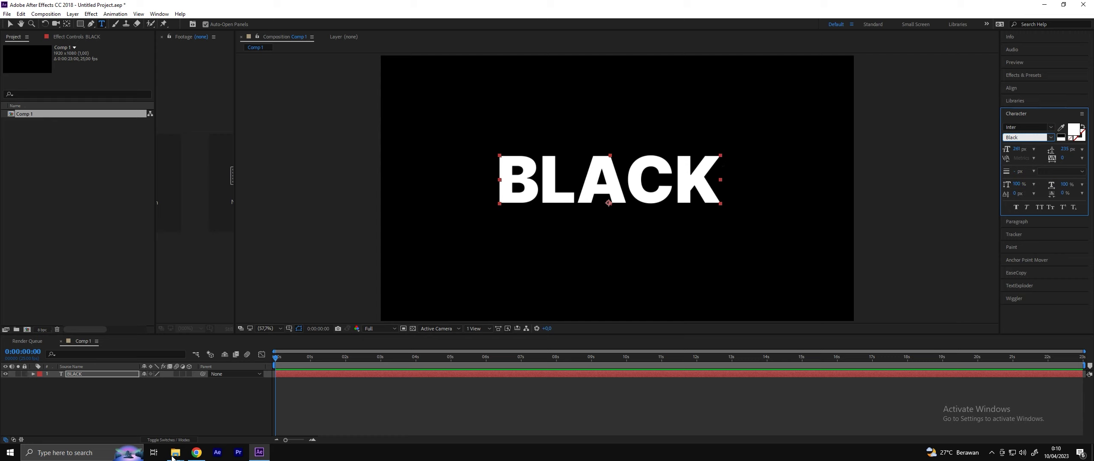
- Add a Skew animator to the BLACK text layer
left_click(106, 374)
left_click(33, 374)
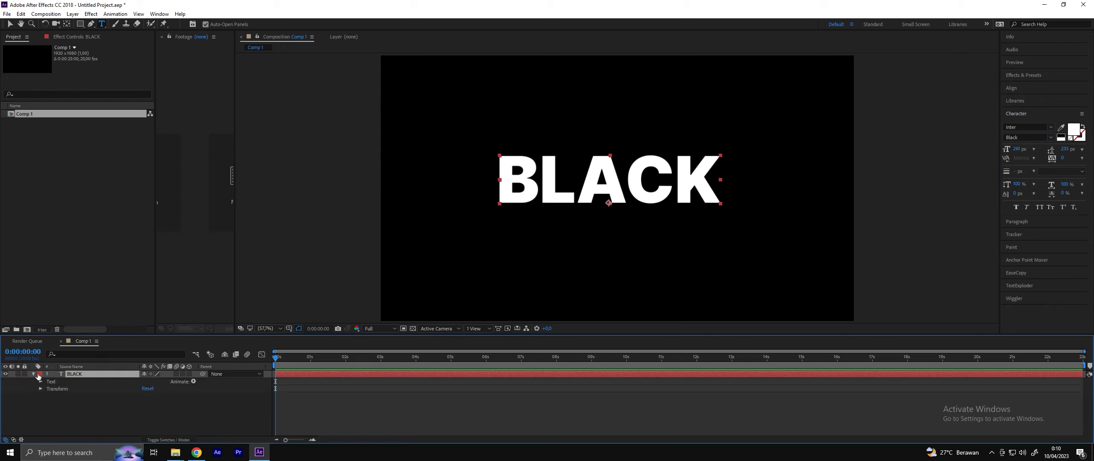
left_click(193, 382)
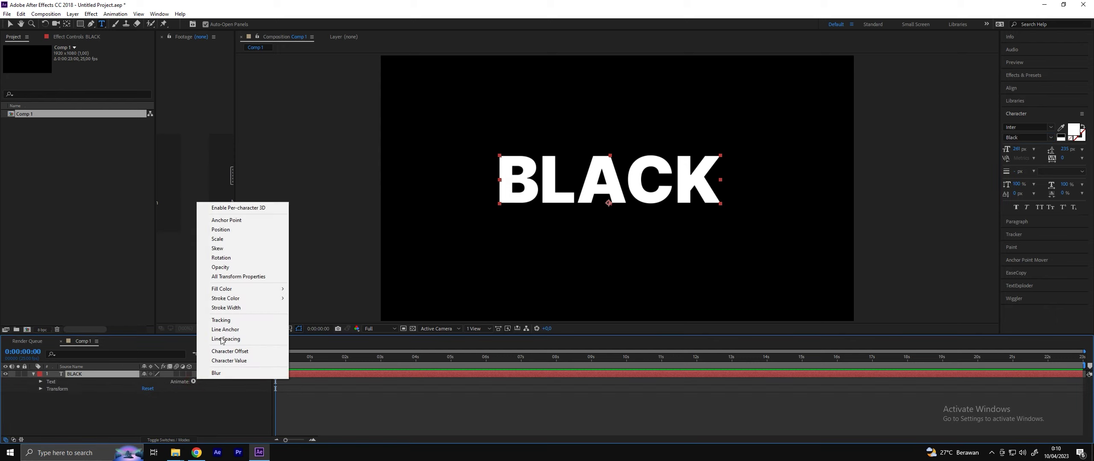
left_click(243, 249)
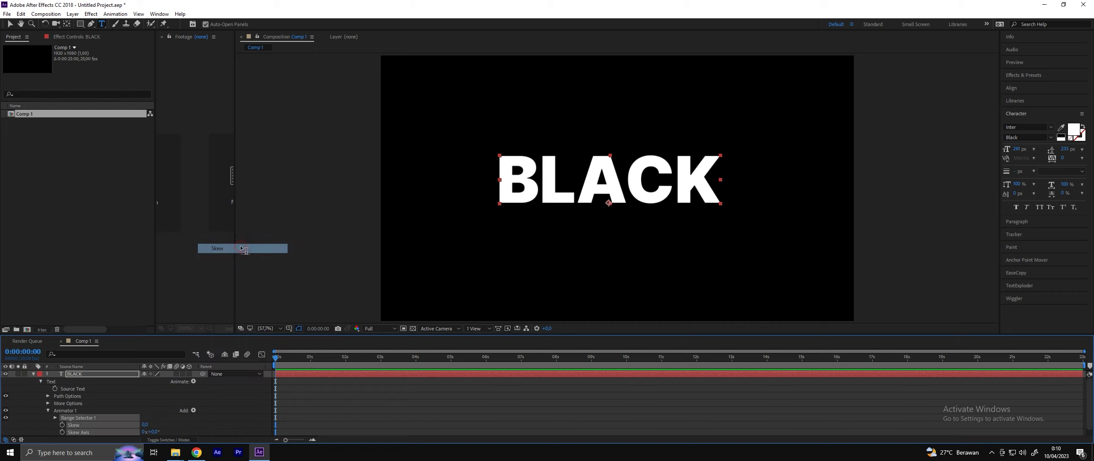
- Set Skew to 9, then return to the Selection tool and collapse the layer
left_click(164, 406)
left_click(145, 425)
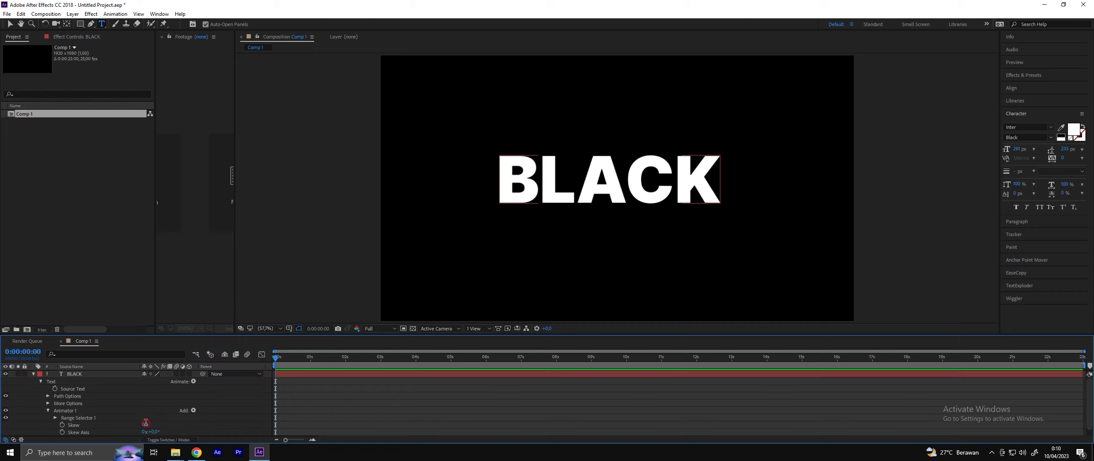
key("Up")
key("Up")
key("Up")
key("Up")
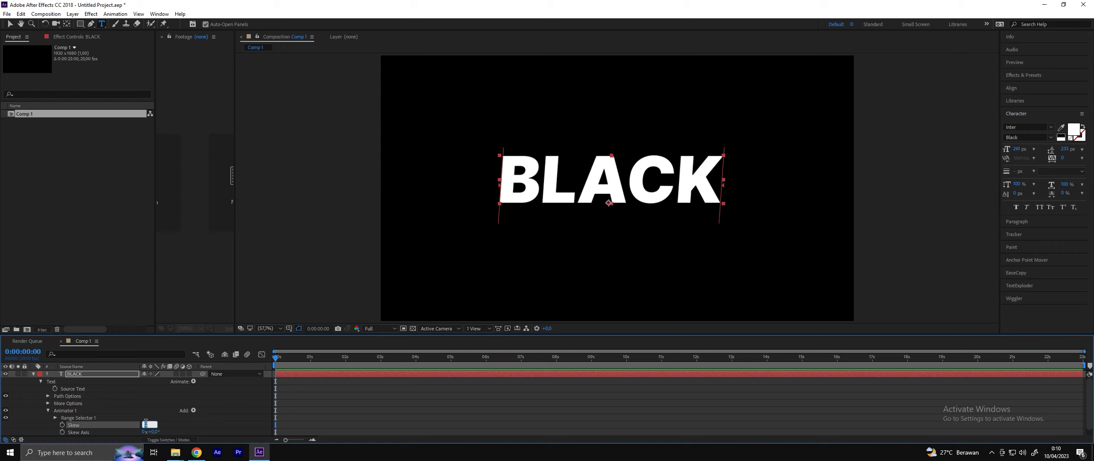
key("Up")
key("Up")
key("Up")
key("Up")
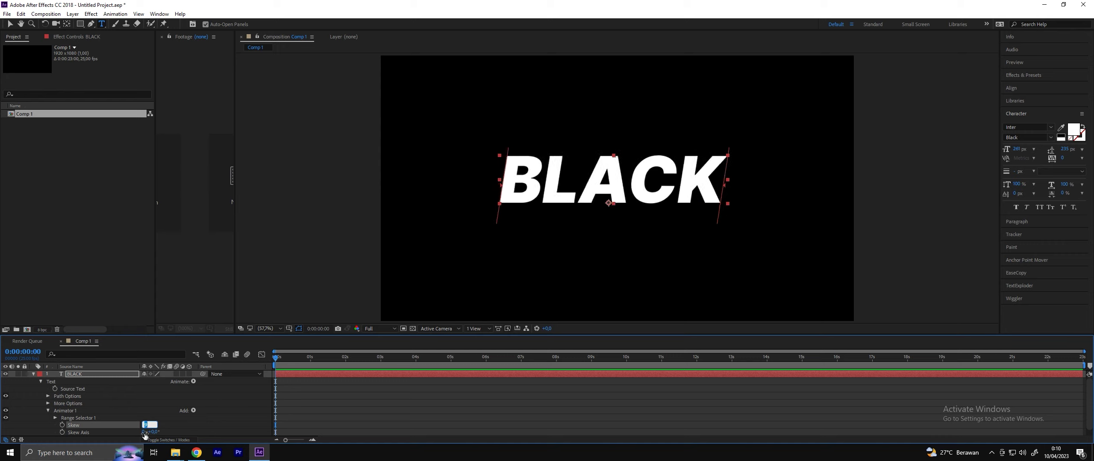
left_click(437, 427)
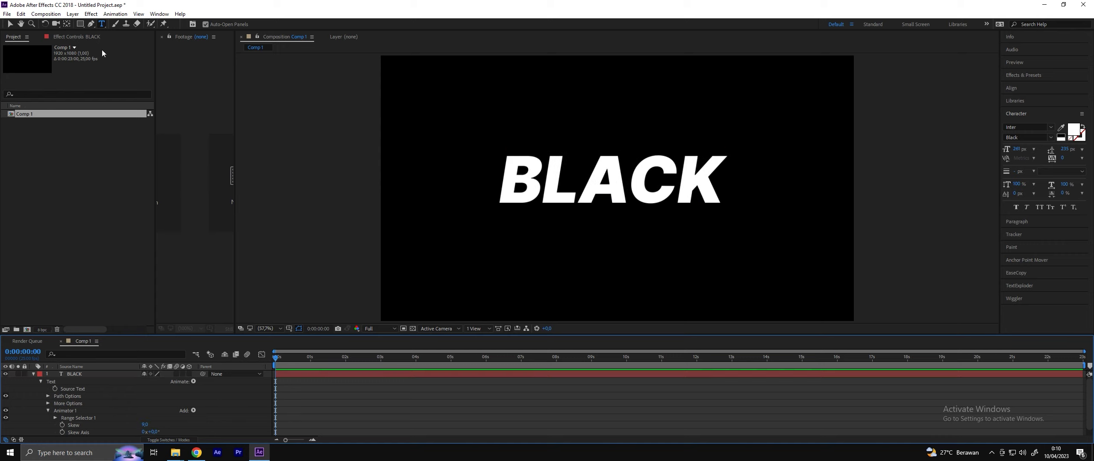
left_click(11, 26)
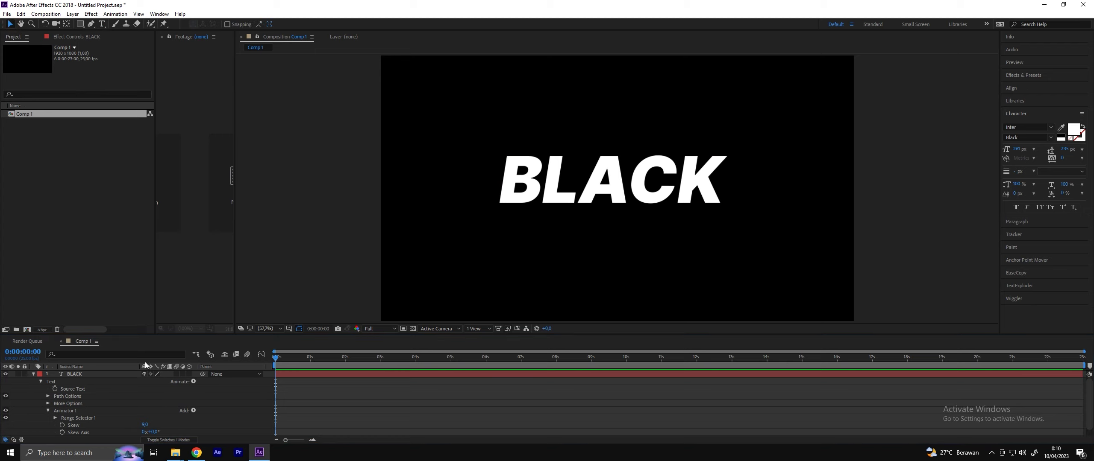
left_click(102, 374)
left_click(34, 374)
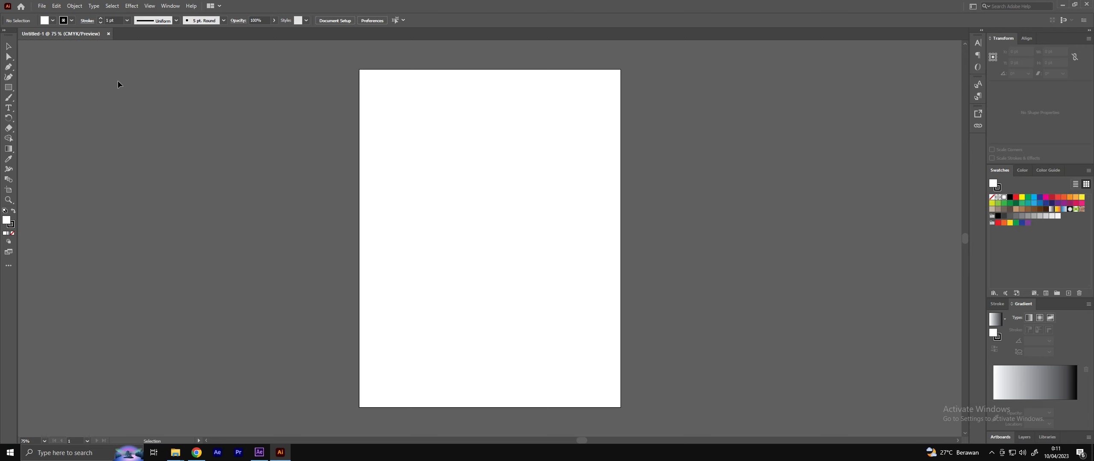
- Type DICOBA on the artboard, enlarge it to about 116 pt, and centre it both ways
left_click(9, 108)
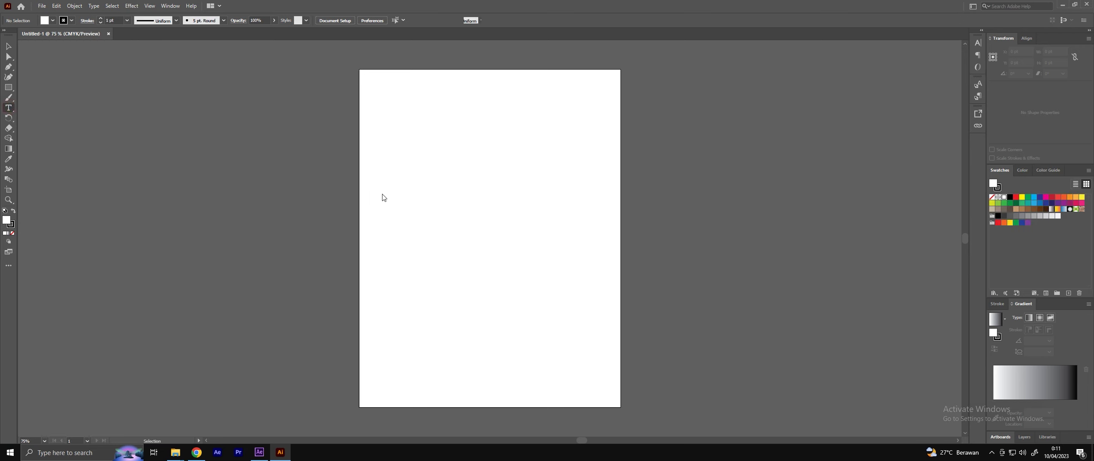
left_click(436, 193)
type("DICOBA")
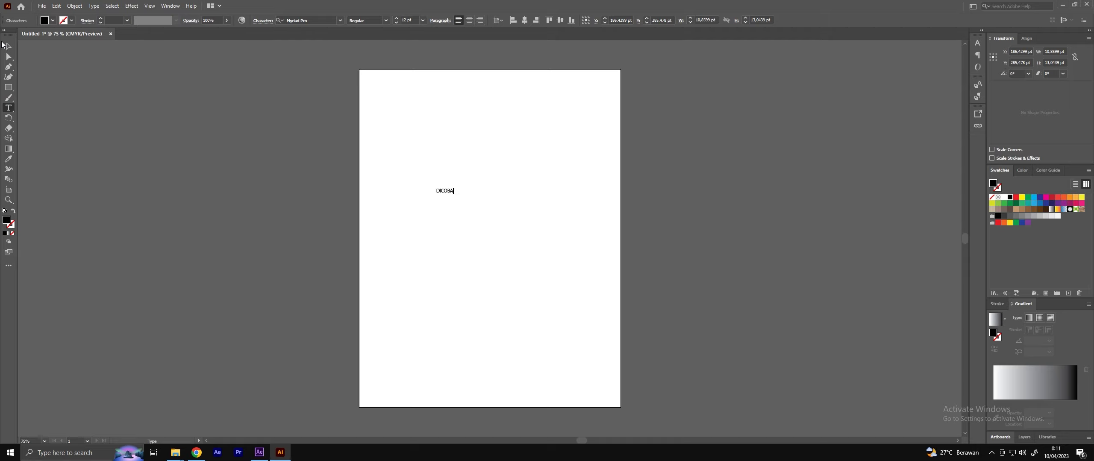
left_click(5, 45)
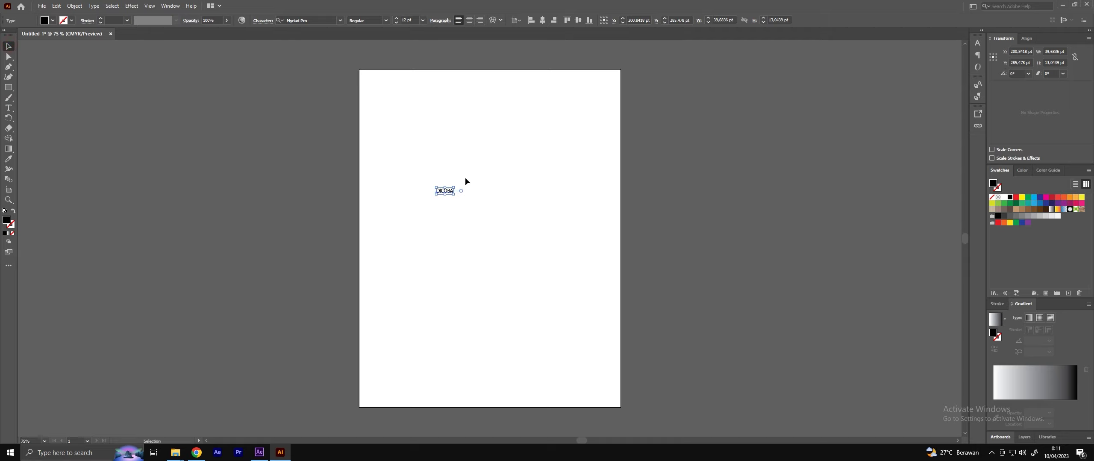
left_click_drag(455, 187, 624, 128)
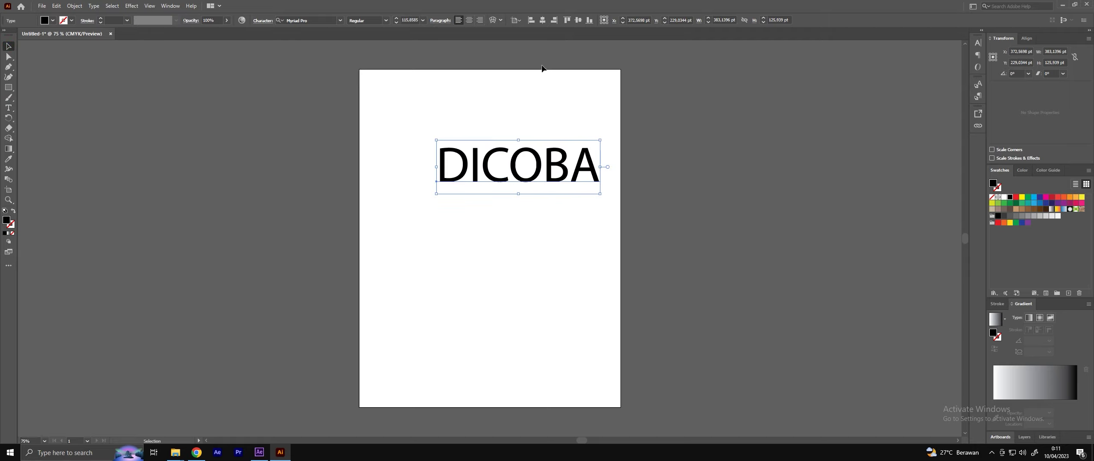
left_click(542, 20)
left_click(578, 20)
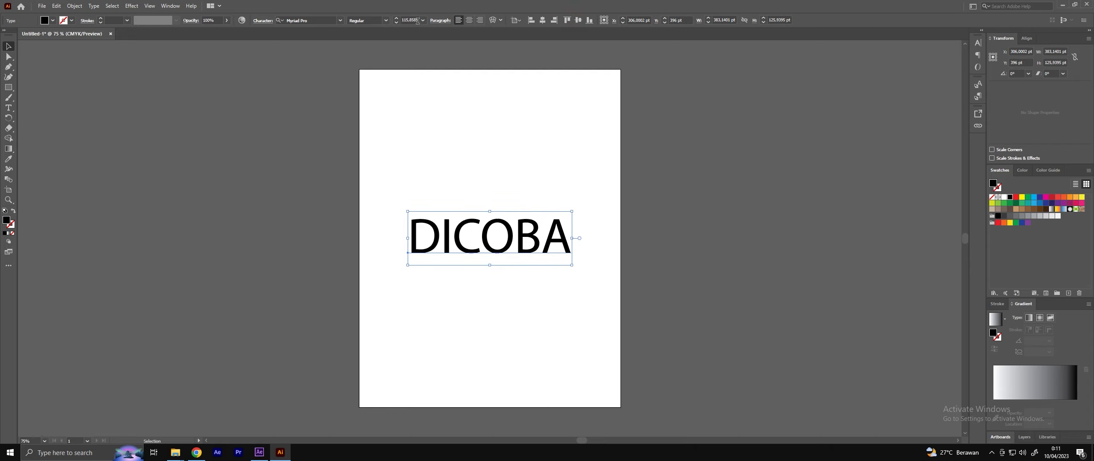
- Change the DICOBA font from Myriad Pro to Inter
left_click(337, 20)
left_click(341, 20)
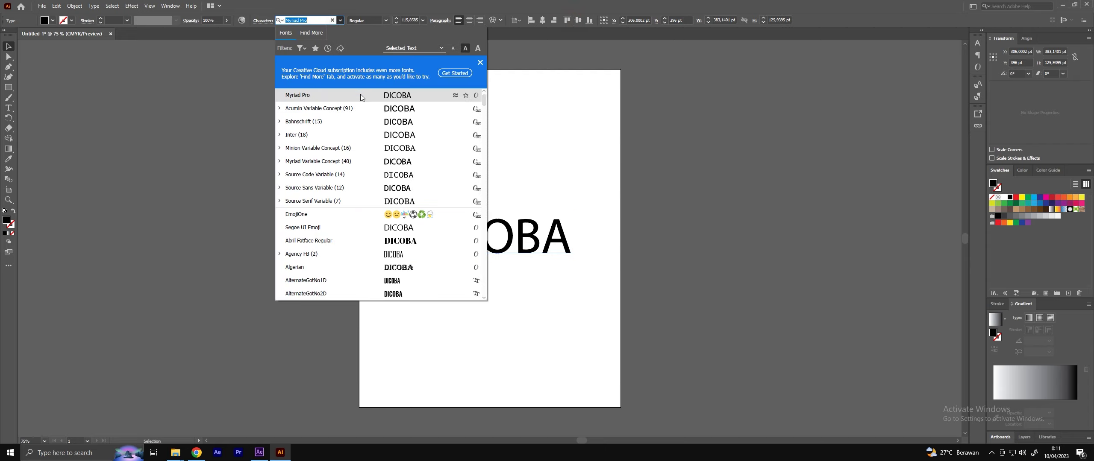
left_click(298, 149)
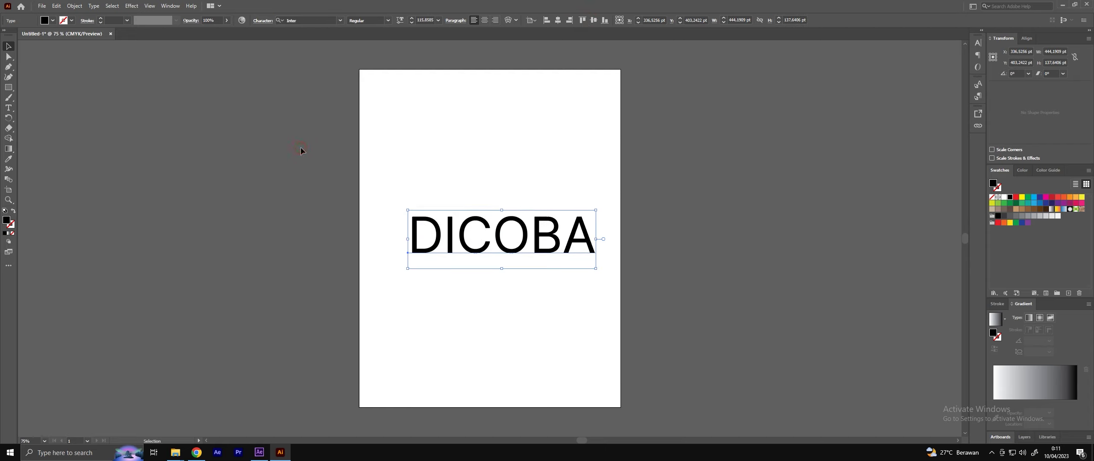
left_click(388, 21)
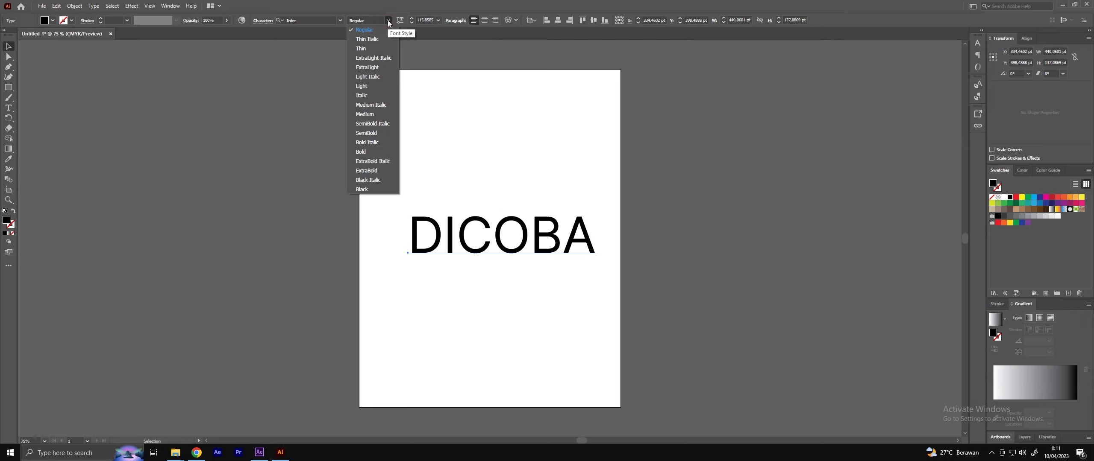
- Set DICOBA to Inter ExtraBold Italic, nudge it up-left, and undo a stray Lorem ipsum block
left_click(381, 162)
mouse_move(447, 242)
left_mouse_down()
mouse_move(434, 239)
mouse_move(602, 146)
left_mouse_up()
double_click(431, 238)
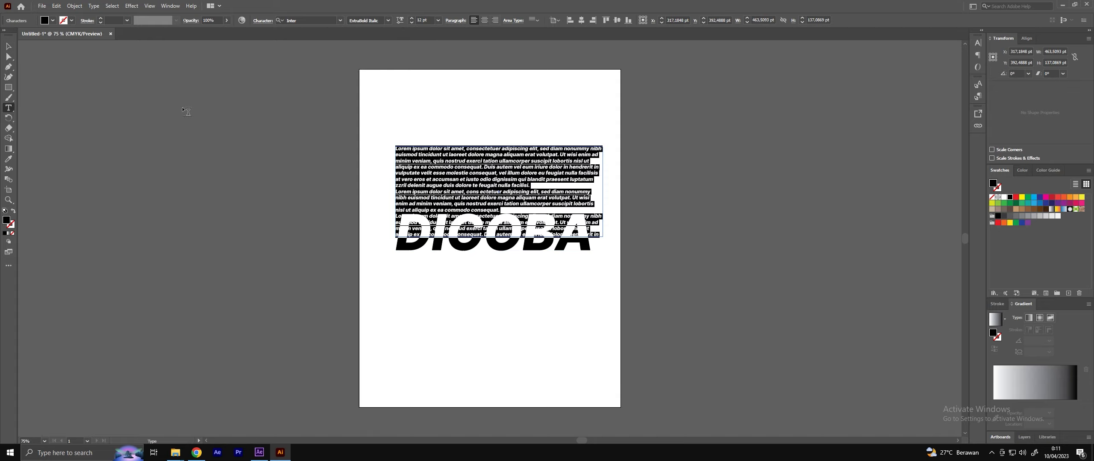
key("Escape")
key("ctrl+z")
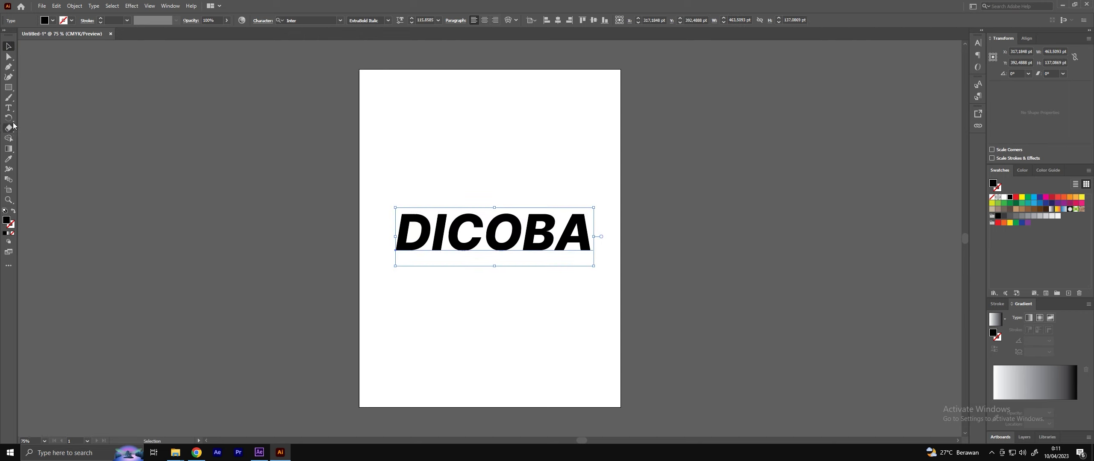
- Select every letter of DICOBA with the Type tool, then switch back to After Effects
left_click(9, 107)
left_click_drag(396, 250, 612, 241)
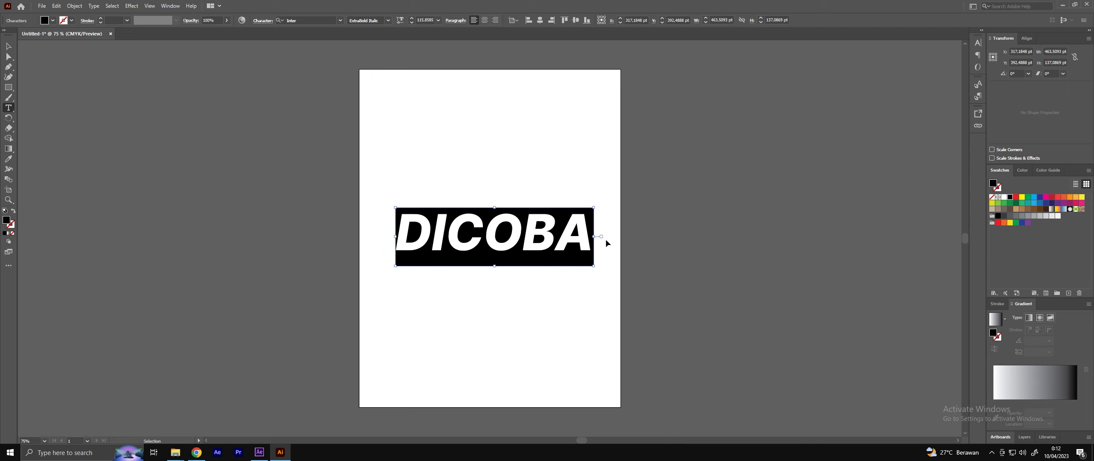
left_click(259, 454)
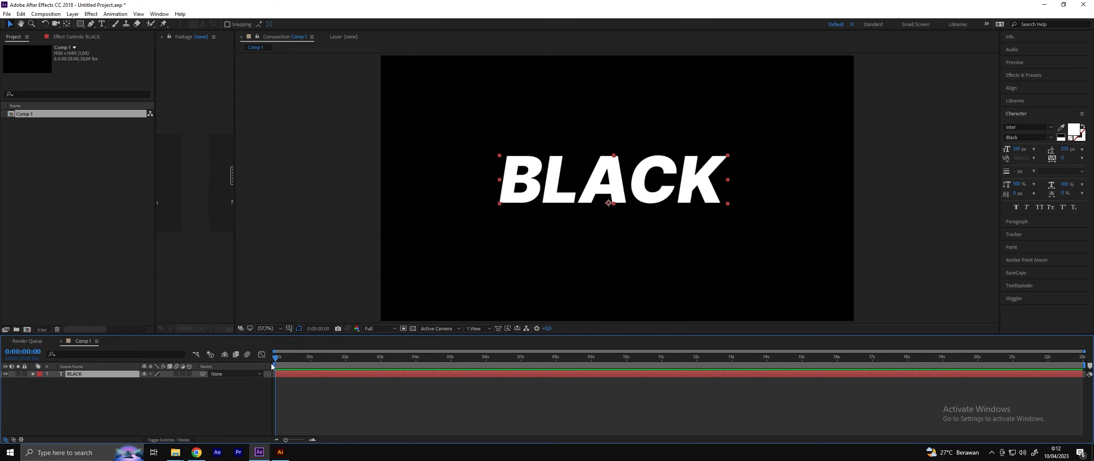
- Add a DICOBA text layer to Comp 1 and dismiss the Character Palette crash error
left_click(380, 394)
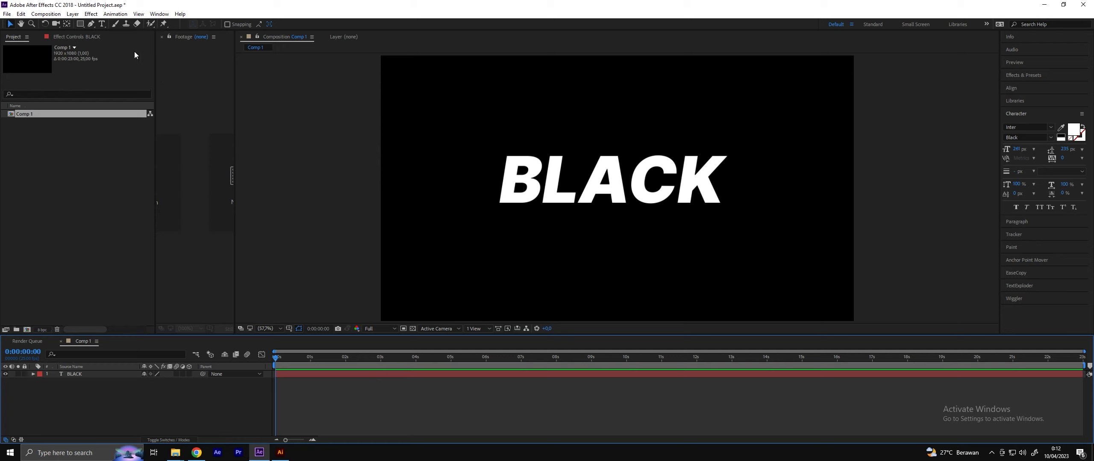
left_click(102, 24)
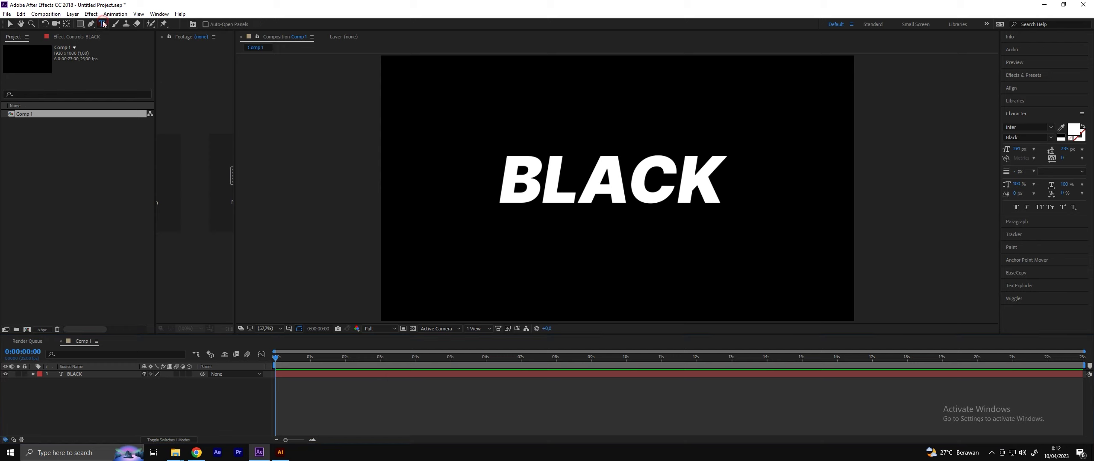
left_click(509, 258)
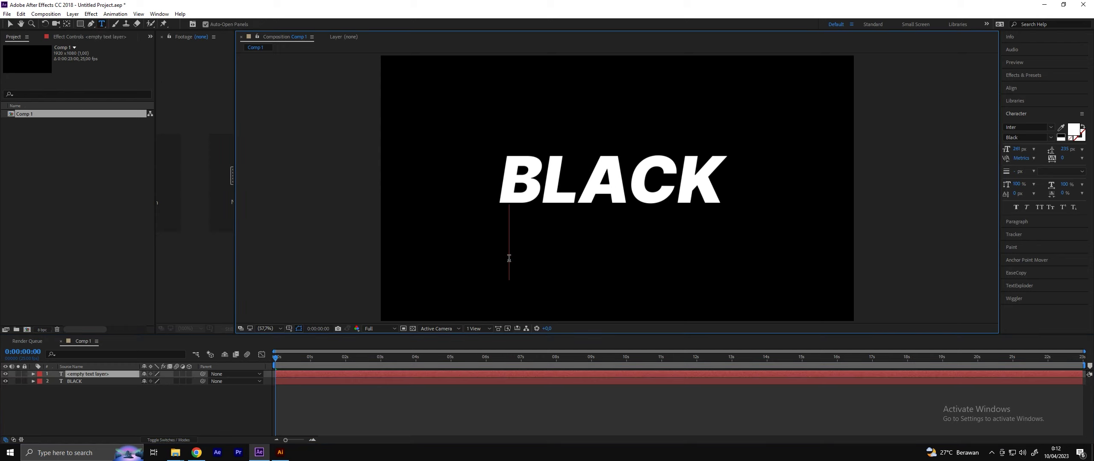
type("DICOBA")
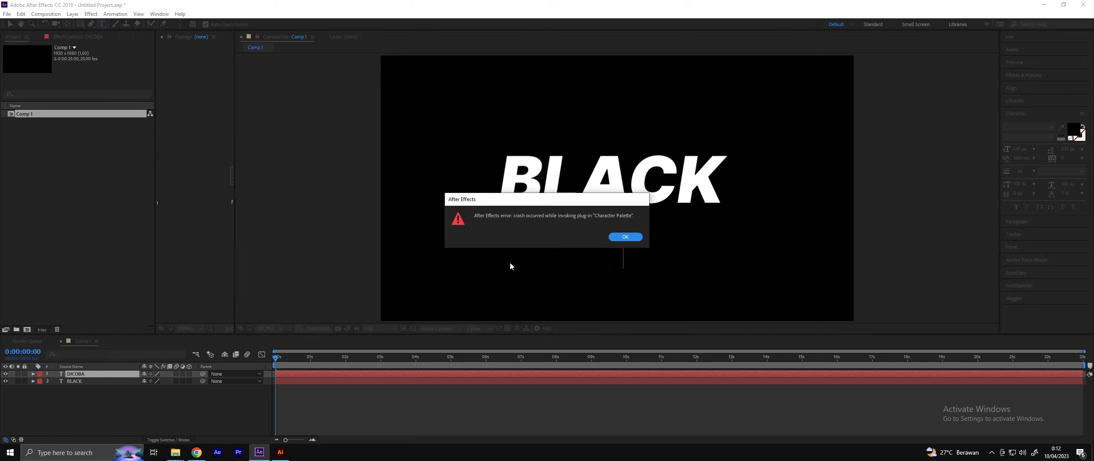
left_click(626, 237)
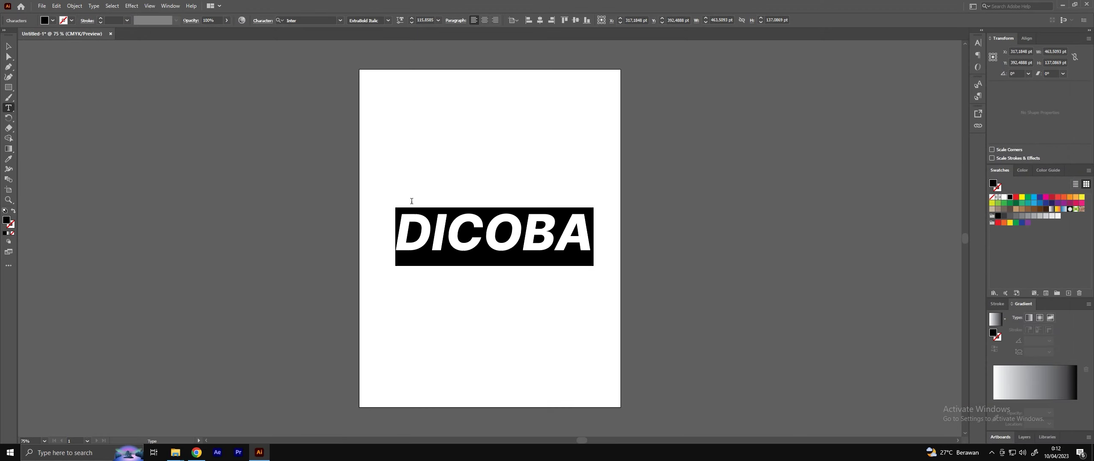
- Exit text editing on DICOBA in Illustrator using the Selection tool
left_click(9, 46)
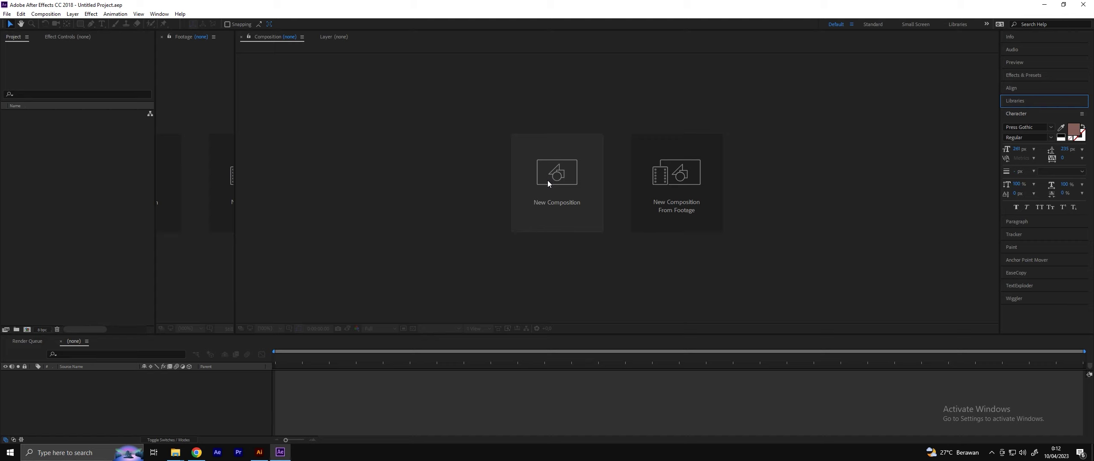
- Create a new composition named TEST
left_click(77, 199)
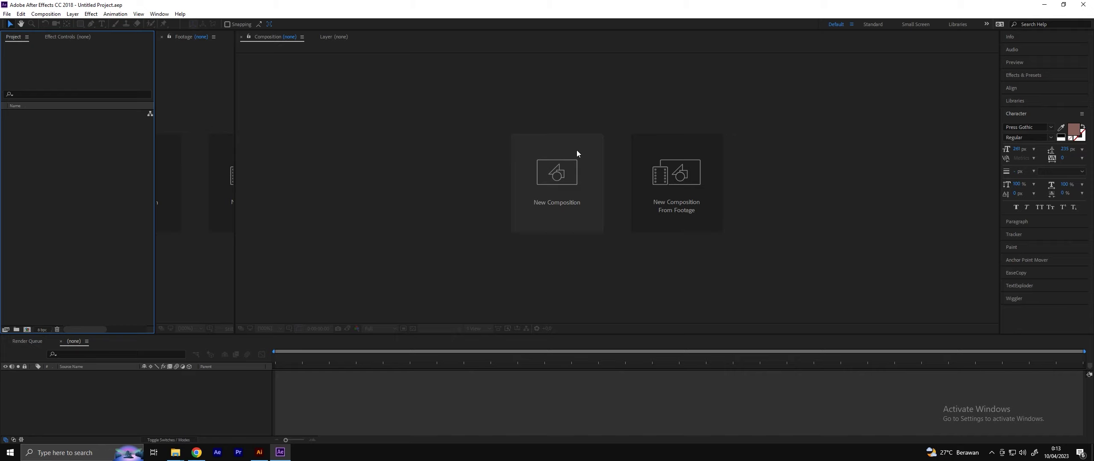
left_click(570, 167)
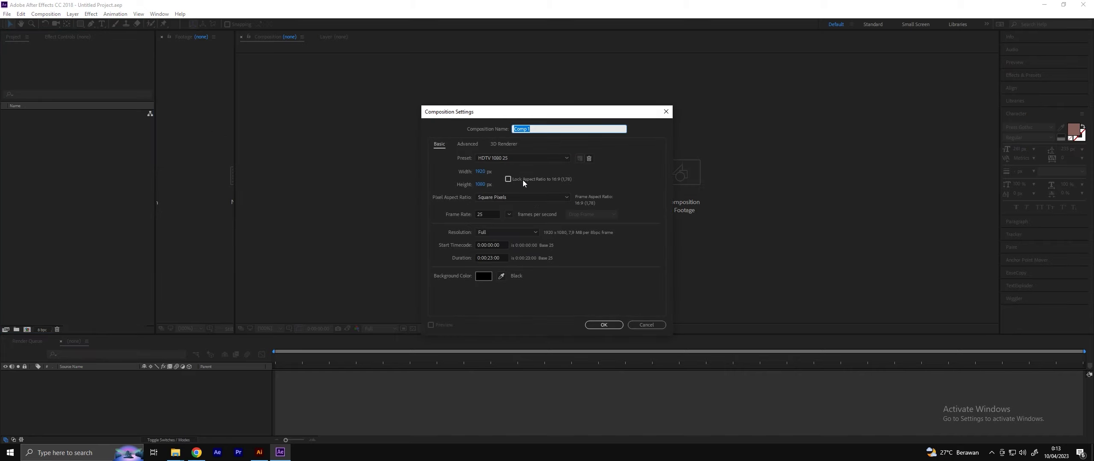
type("TEST")
key("Return")
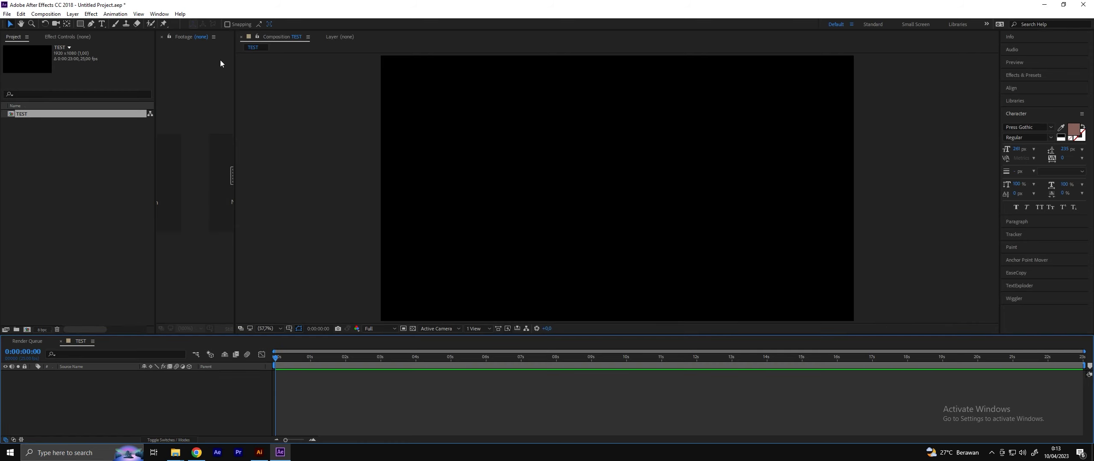
- Add a DICOBA text layer to the TEST comp and begin changing its fill colour
left_click(102, 24)
left_click(587, 211)
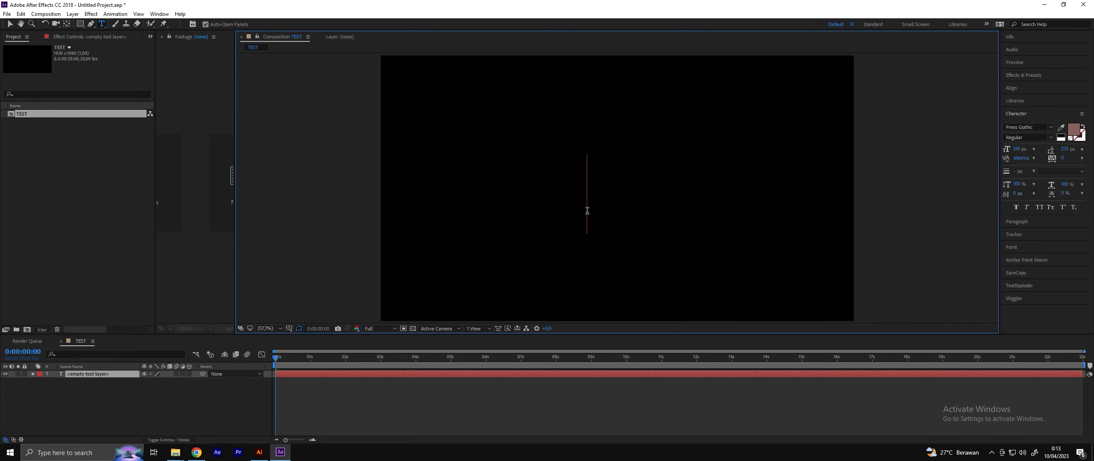
type("DICOBA")
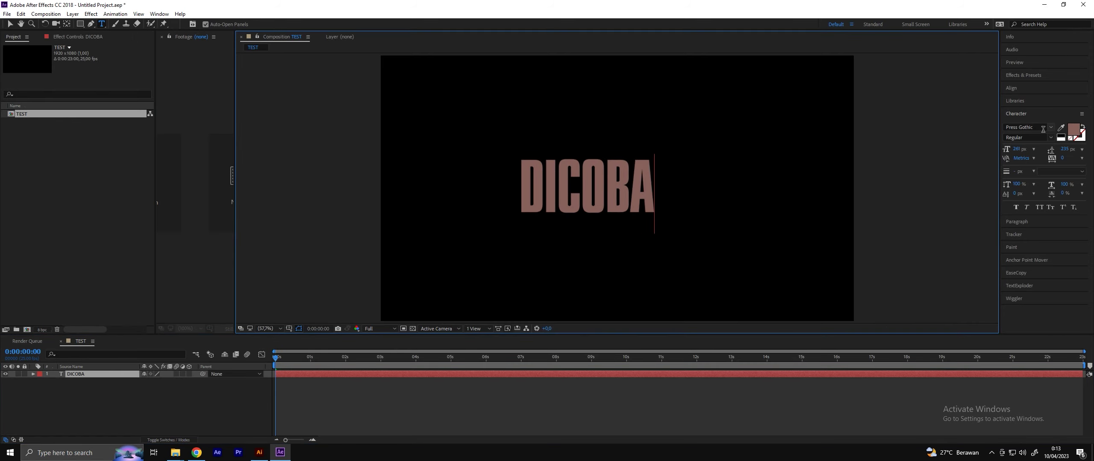
key("Escape")
key("v")
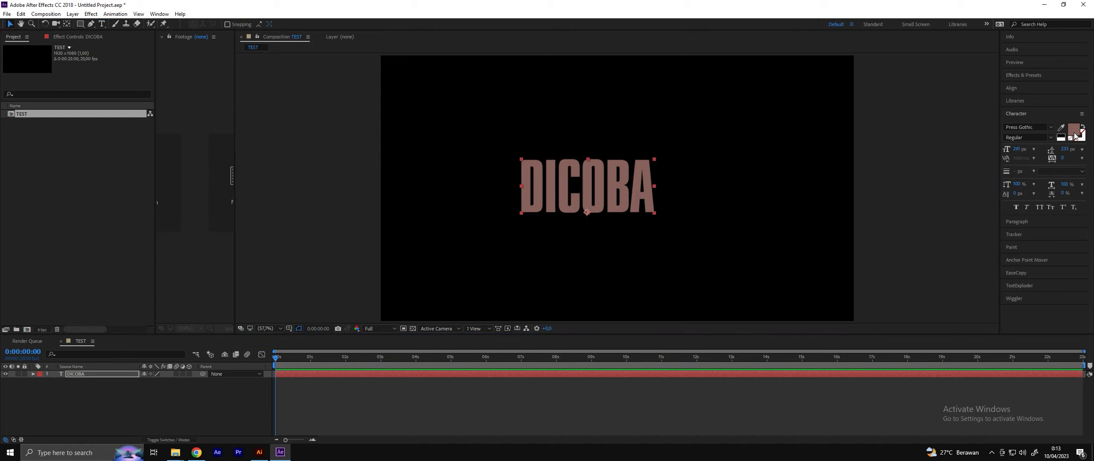
left_click(1075, 136)
- Make DICOBA white (FFFFFF) and set it in Inter Black
type("FFFFFF")
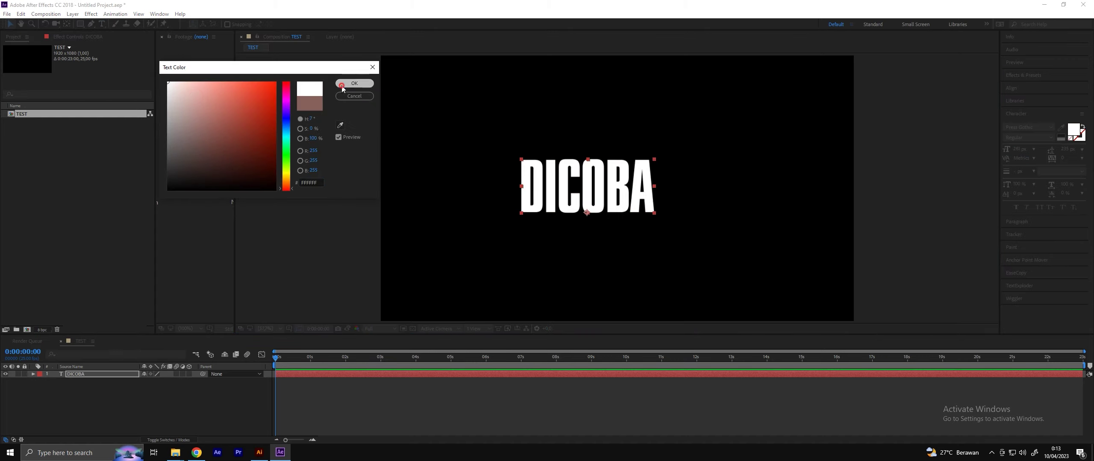
left_click(354, 83)
left_click(1043, 127)
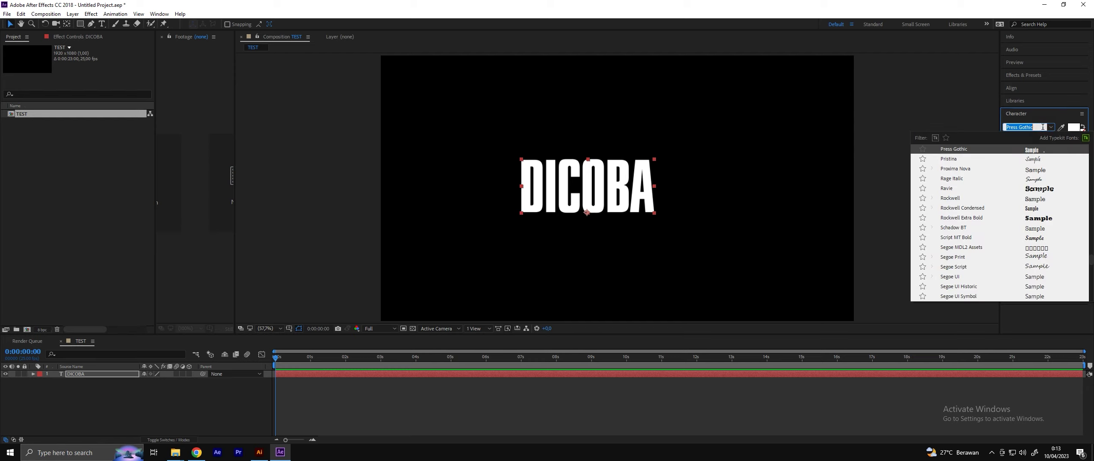
type("inte")
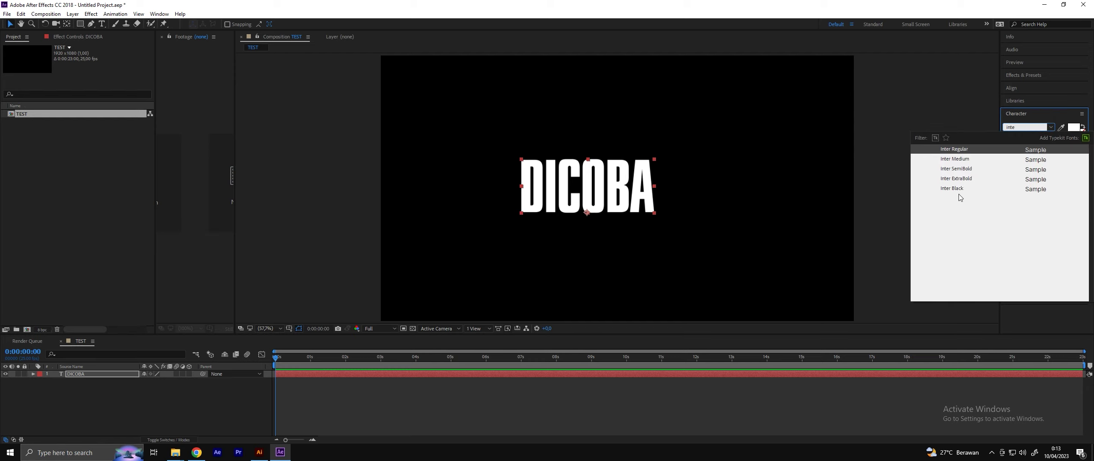
left_click(953, 188)
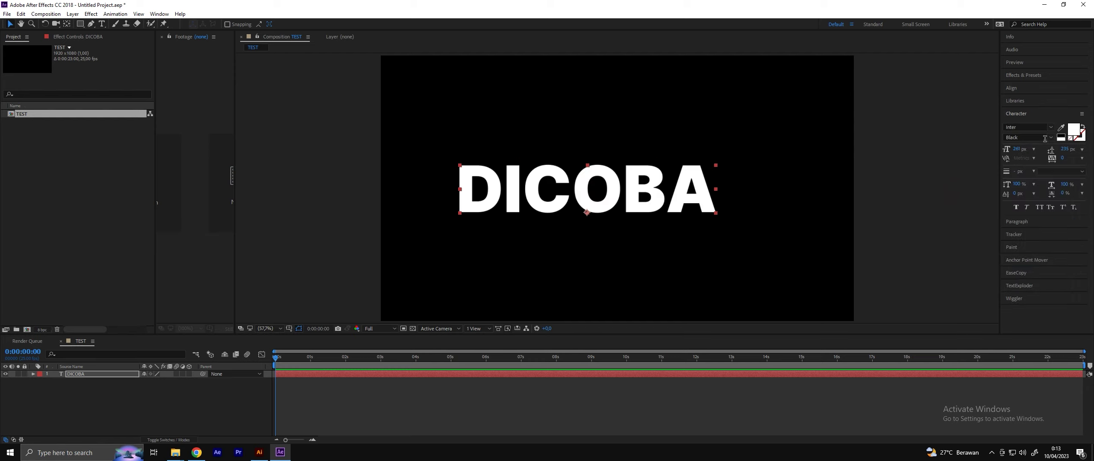
- Toggle Faux Bold off and on twice to compare, leaving it enabled
left_click(1016, 209)
left_click(1018, 207)
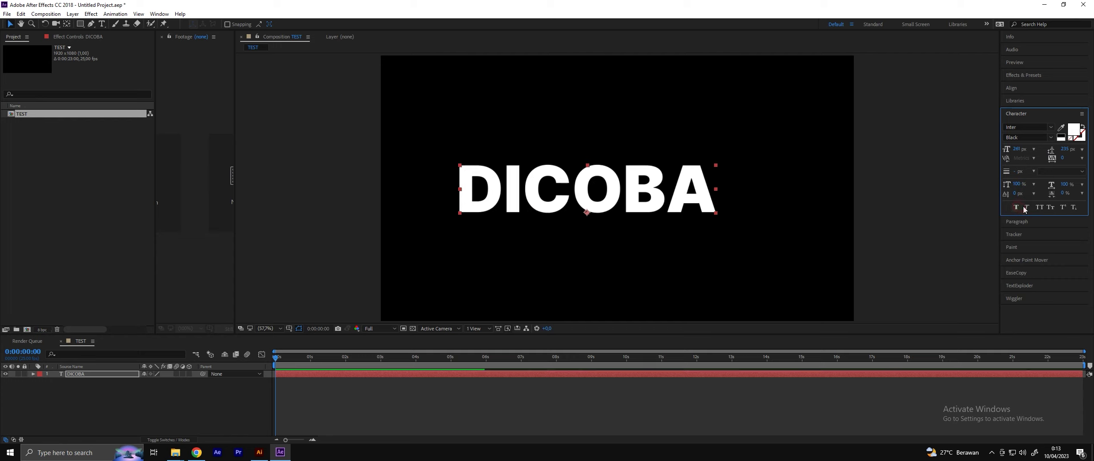
left_click(1026, 208)
left_click(1026, 208)
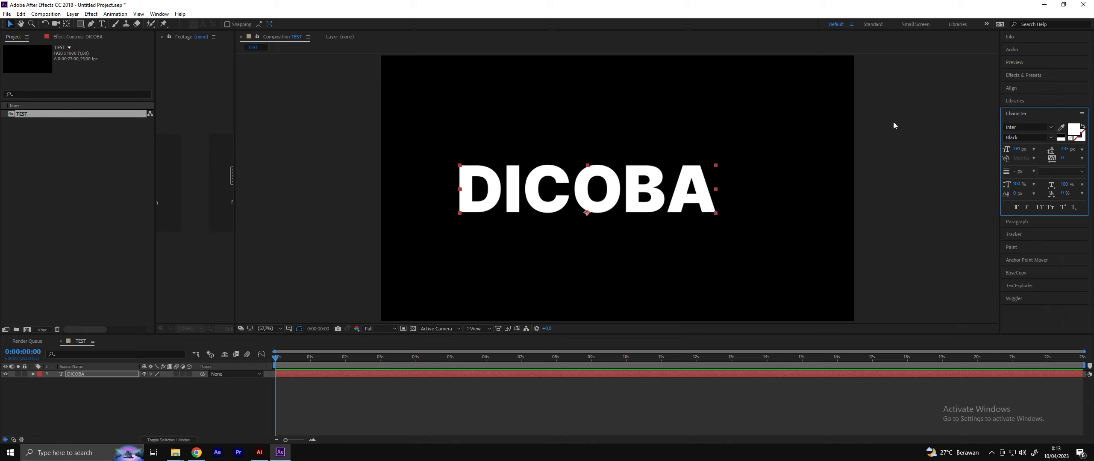
mouse_move(176, 453)
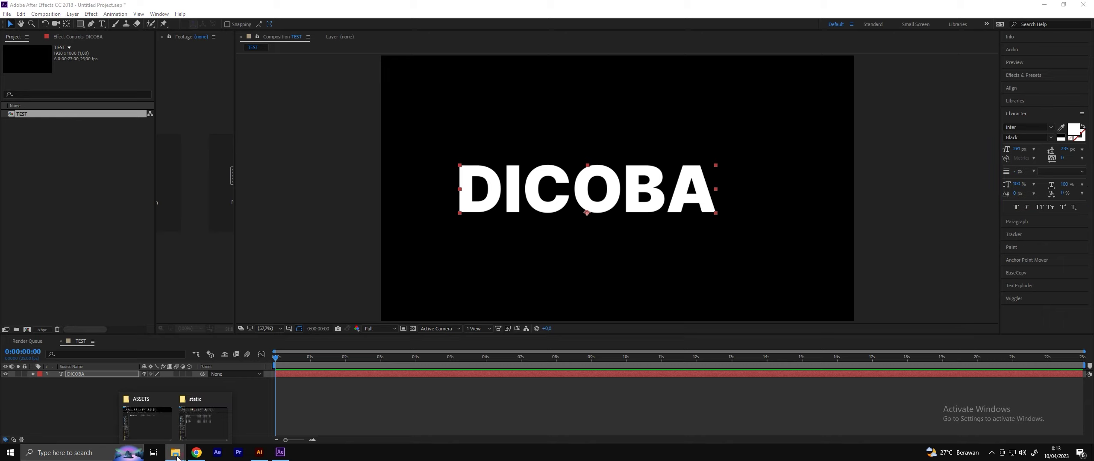
left_click(201, 416)
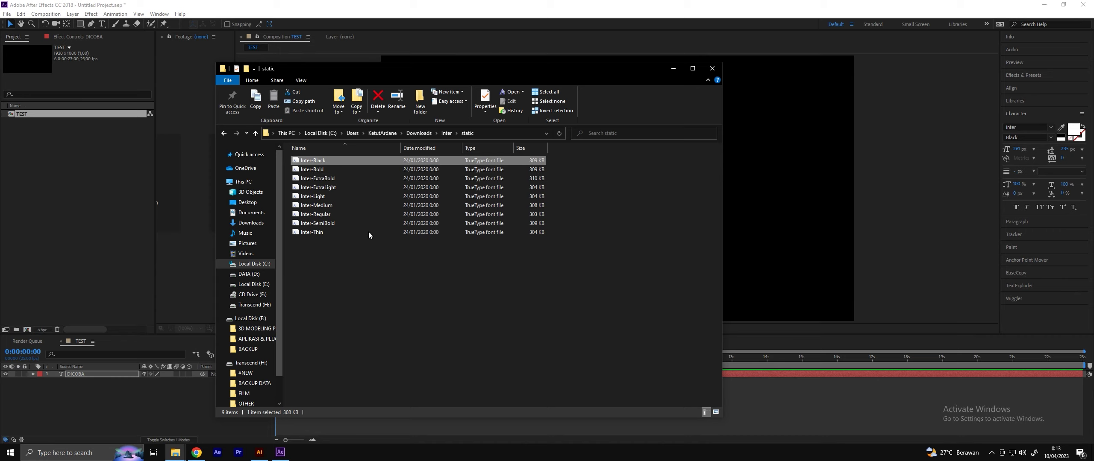
left_click(446, 133)
left_click(331, 170)
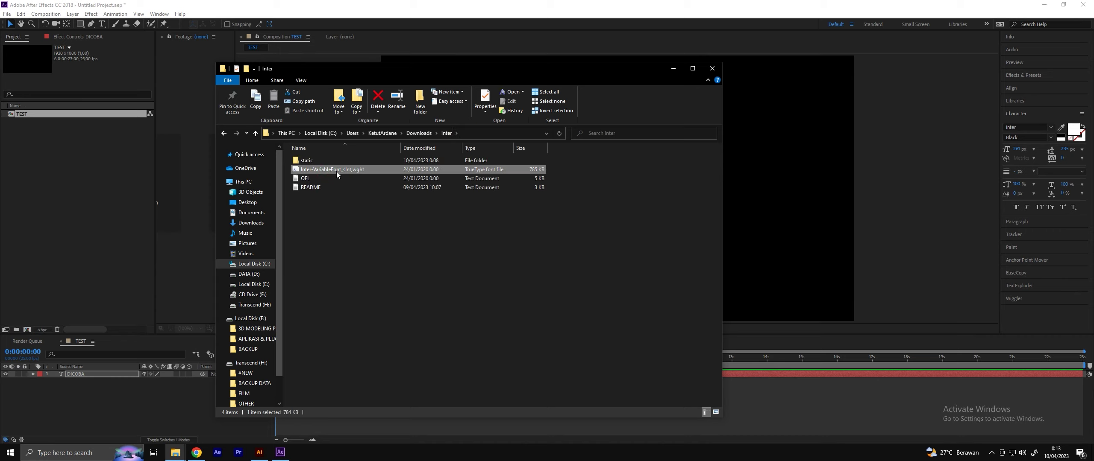
double_click(316, 161)
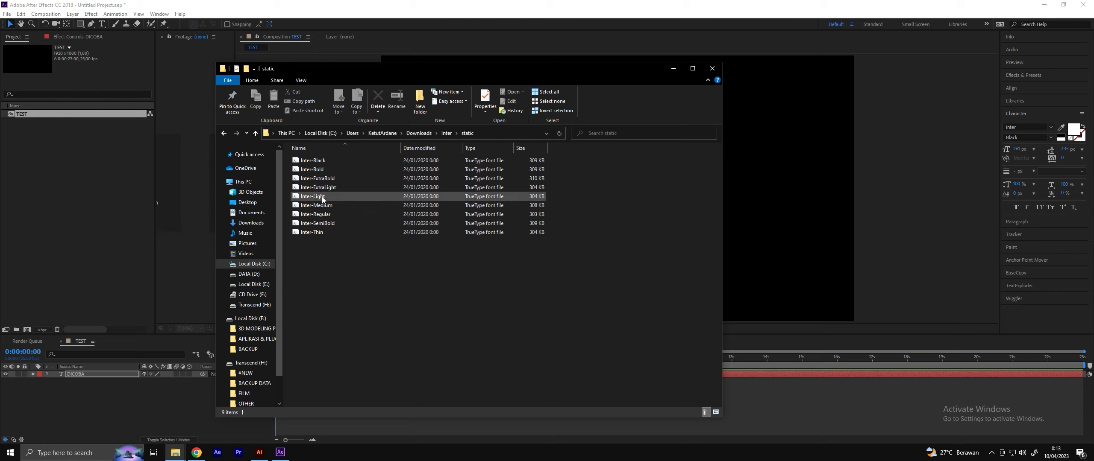
left_click(1051, 136)
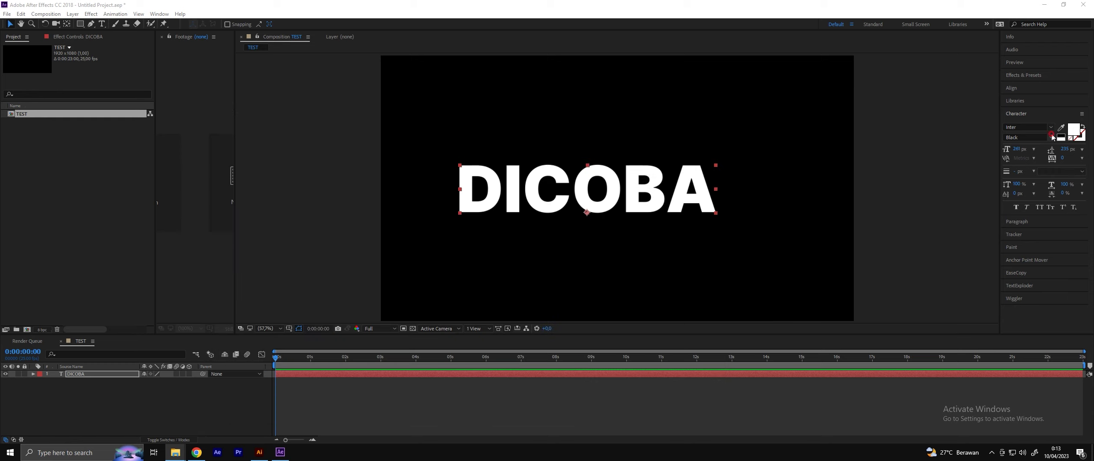
left_click(1052, 136)
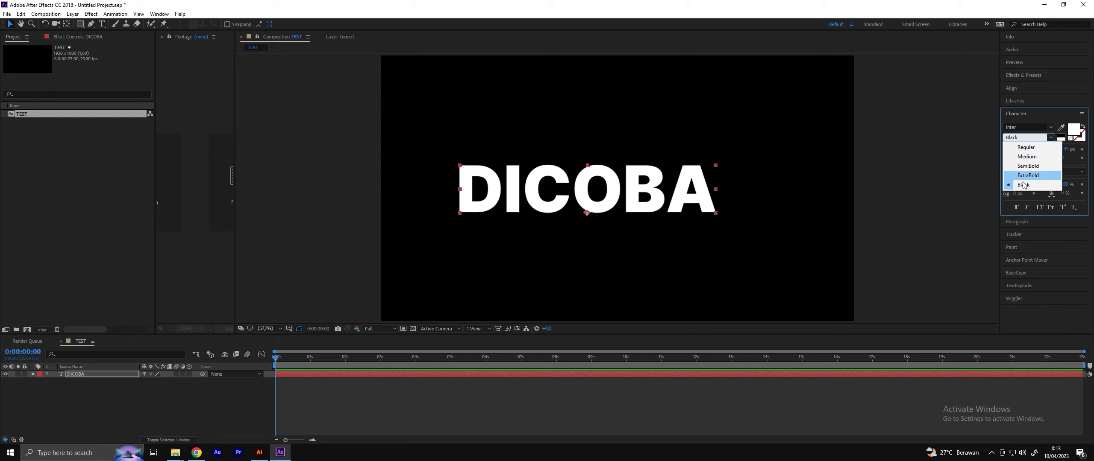
left_click(420, 419)
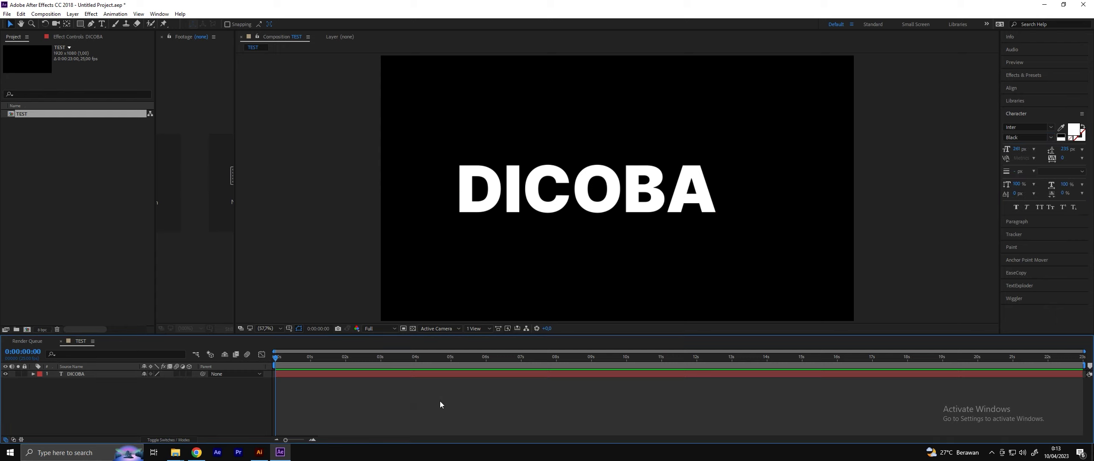
left_click(79, 168)
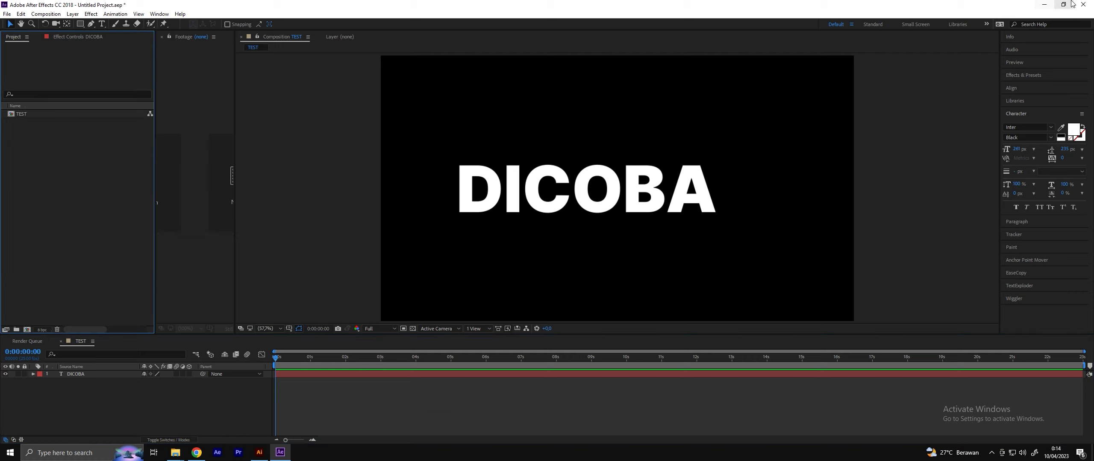